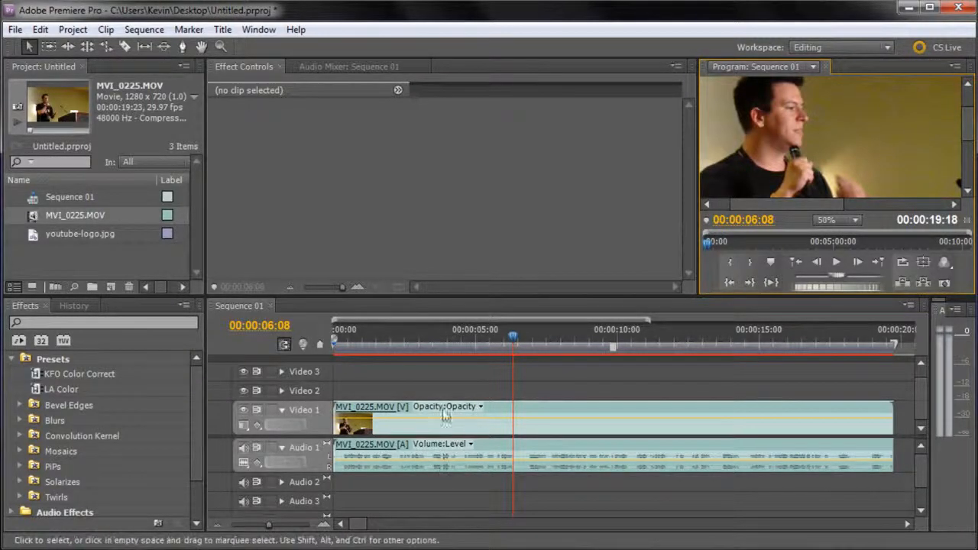
# Step: Lower the MVI_0225.MOV clip's audio volume line to about -12.7 dB in the timeline and play back the result
pyautogui.click(509, 455)
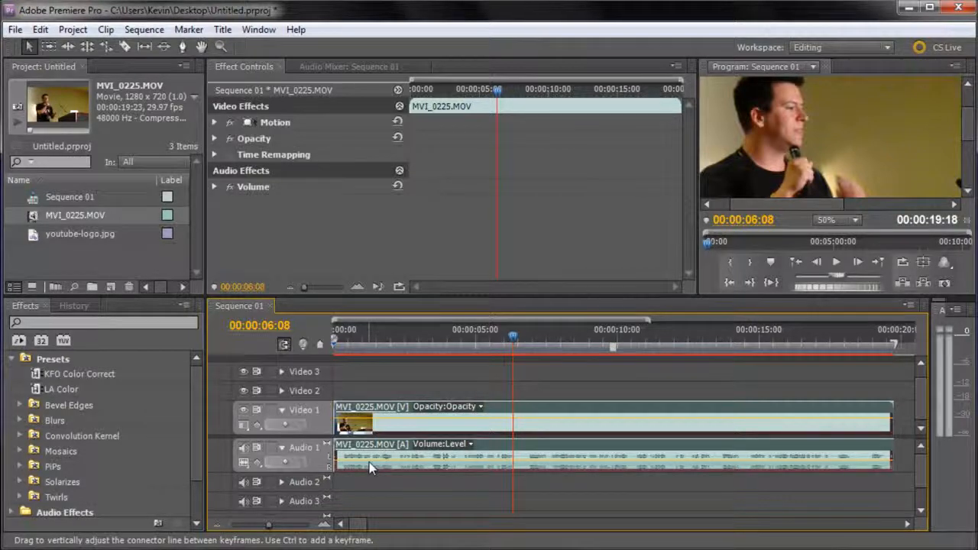
pyautogui.moveTo(369, 469); pyautogui.dragTo(370, 470)
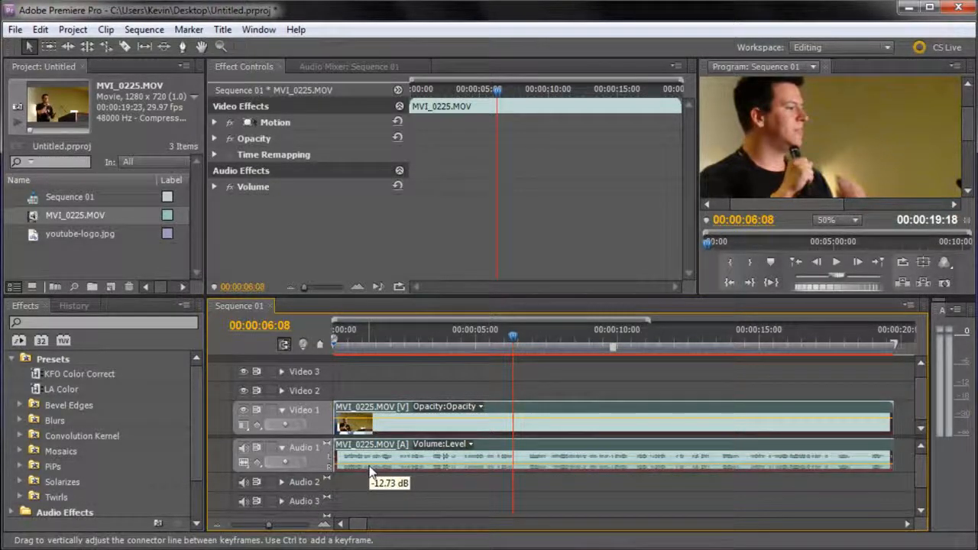
pyautogui.moveTo(371, 471); pyautogui.dragTo(371, 471)
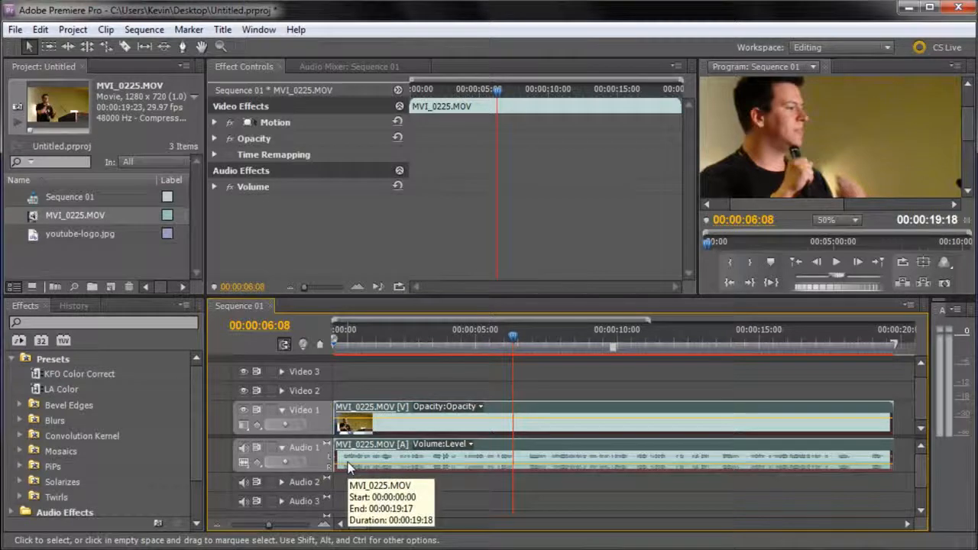
pyautogui.click(837, 264)
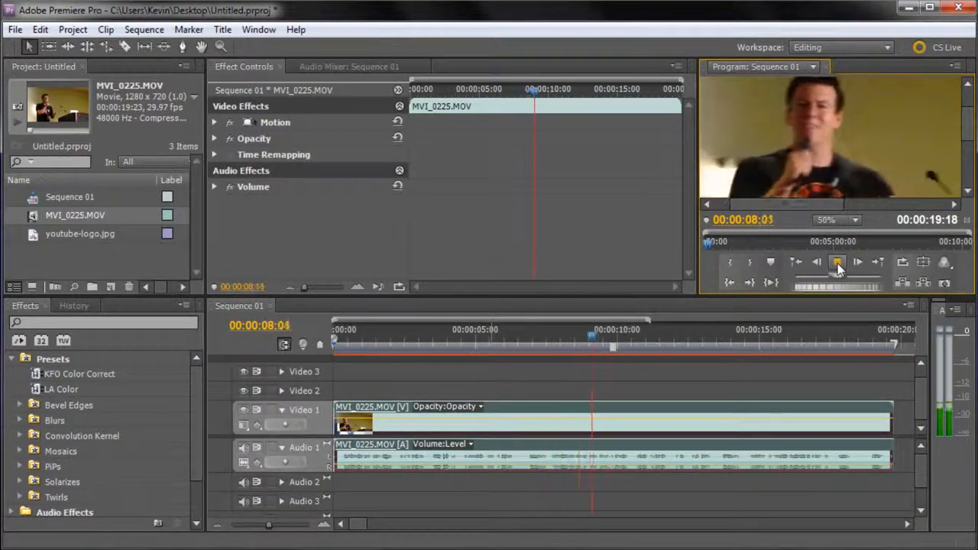
pyautogui.click(837, 264)
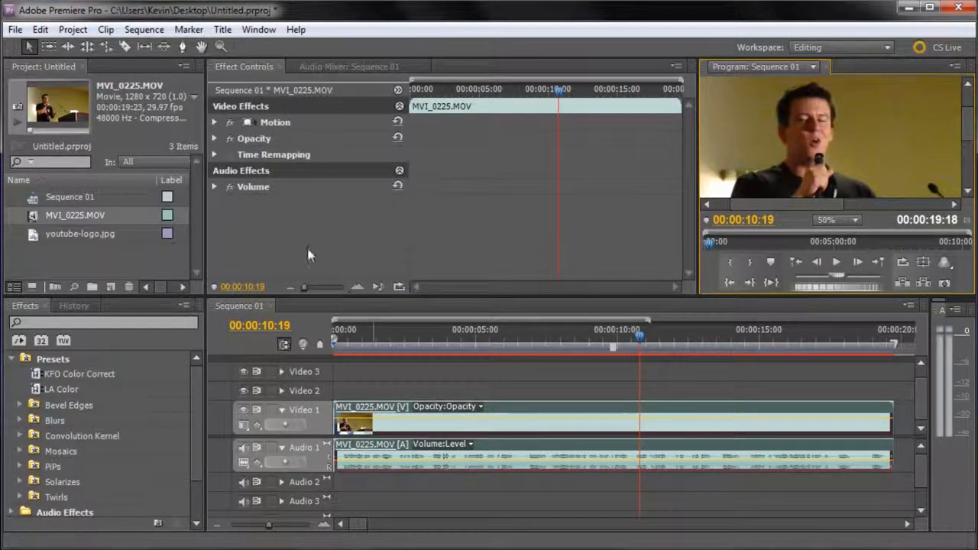
# Step: Show the Audio Mixer for Sequence 01
pyautogui.click(256, 30)
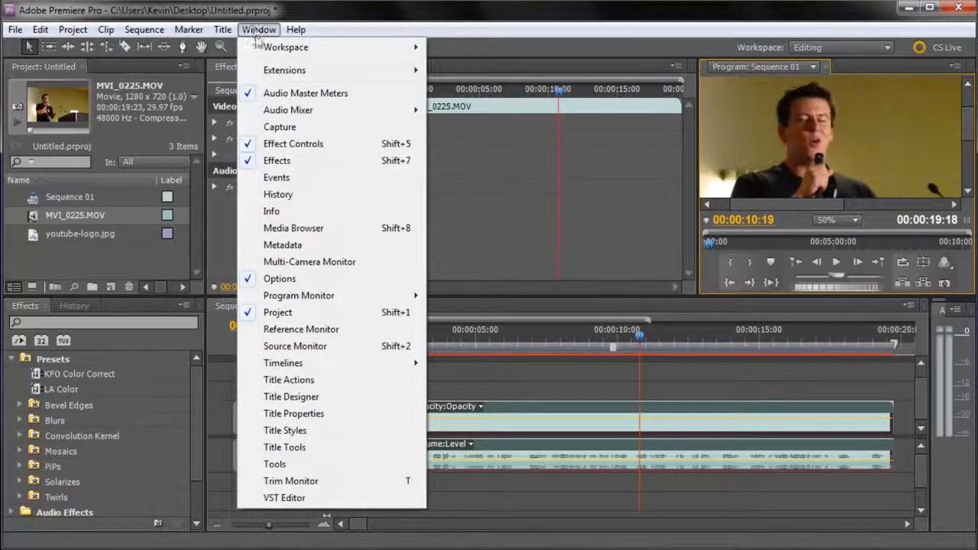
pyautogui.moveTo(281, 113)
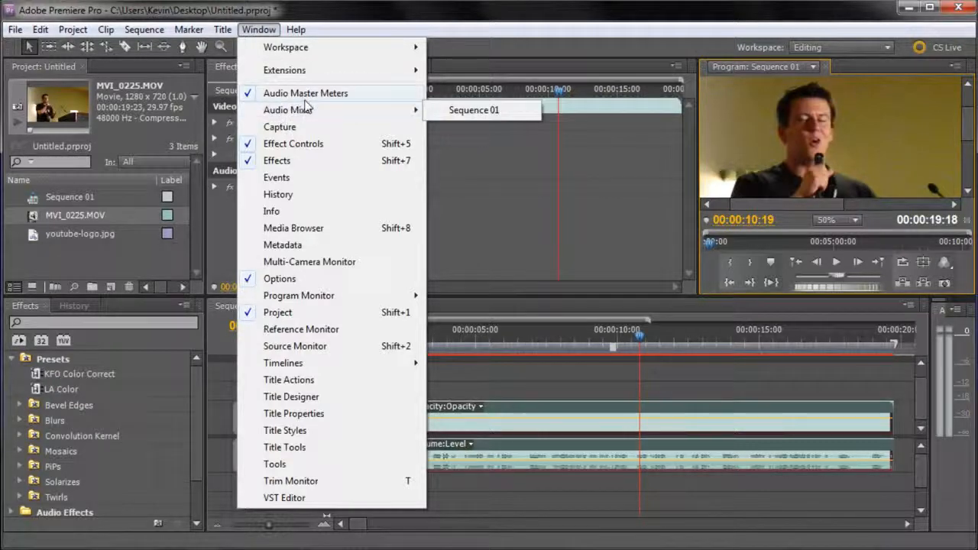
pyautogui.click(473, 110)
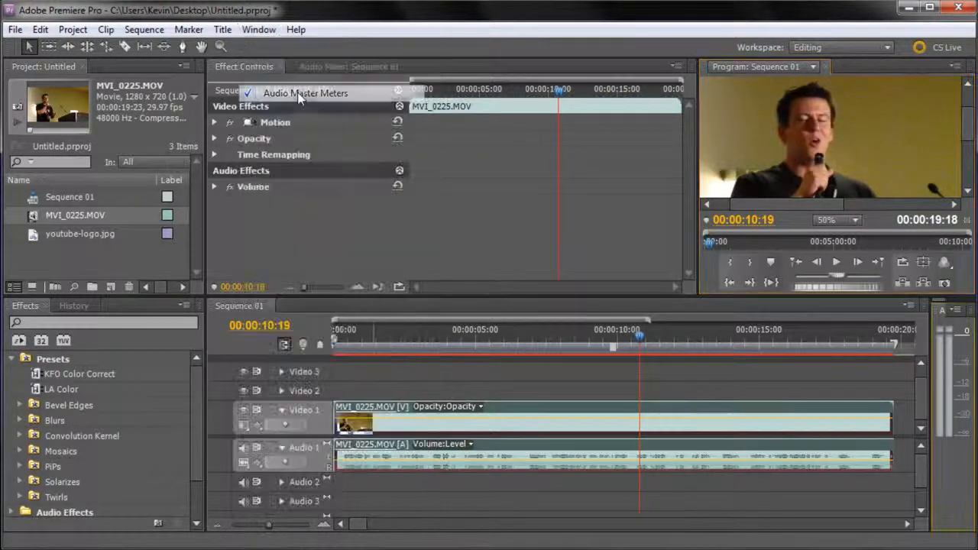
pyautogui.click(328, 66)
pyautogui.click(258, 29)
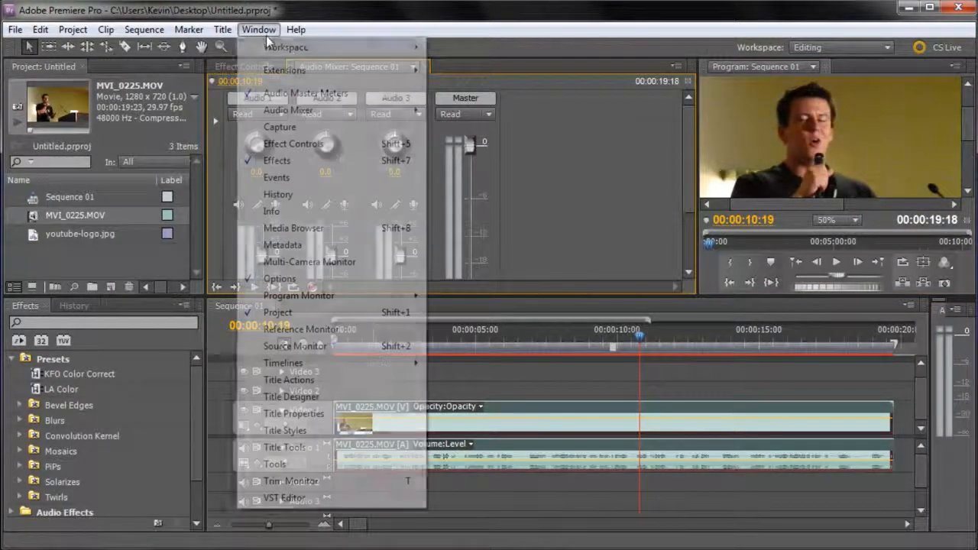
pyautogui.moveTo(300, 110)
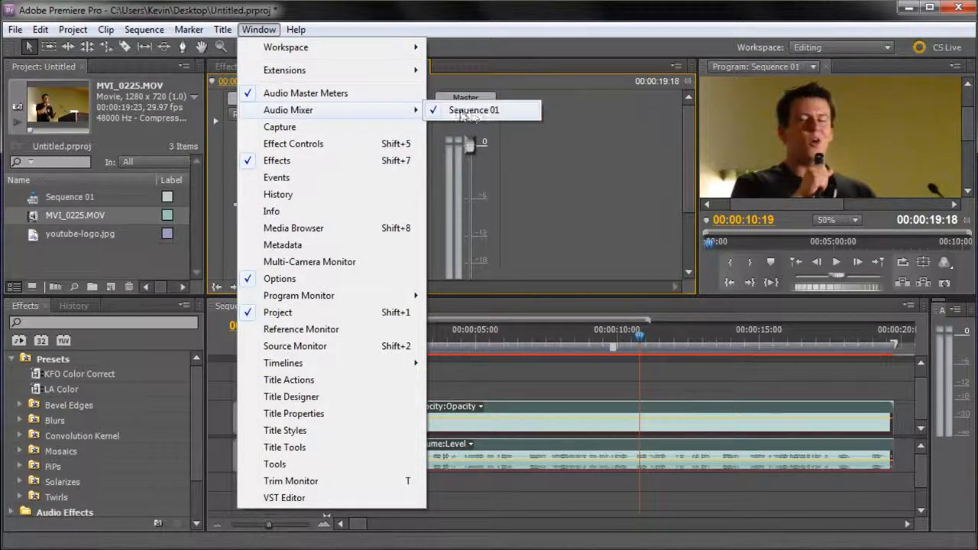
pyautogui.click(468, 107)
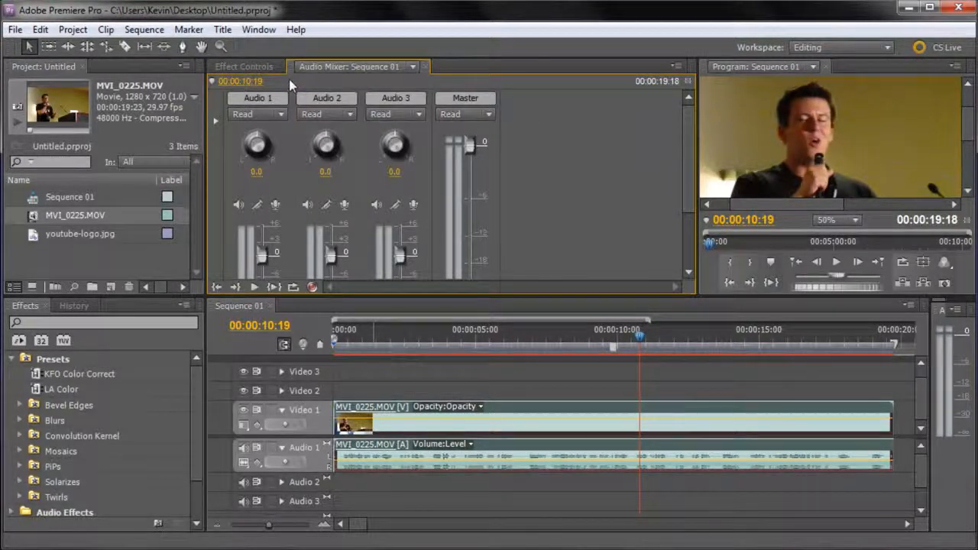
# Step: Reset the Audio 1 track's volume in the Audio Mixer to 0
pyautogui.scroll(-1, 687, 170)
pyautogui.moveTo(687, 169); pyautogui.dragTo(668, 207)
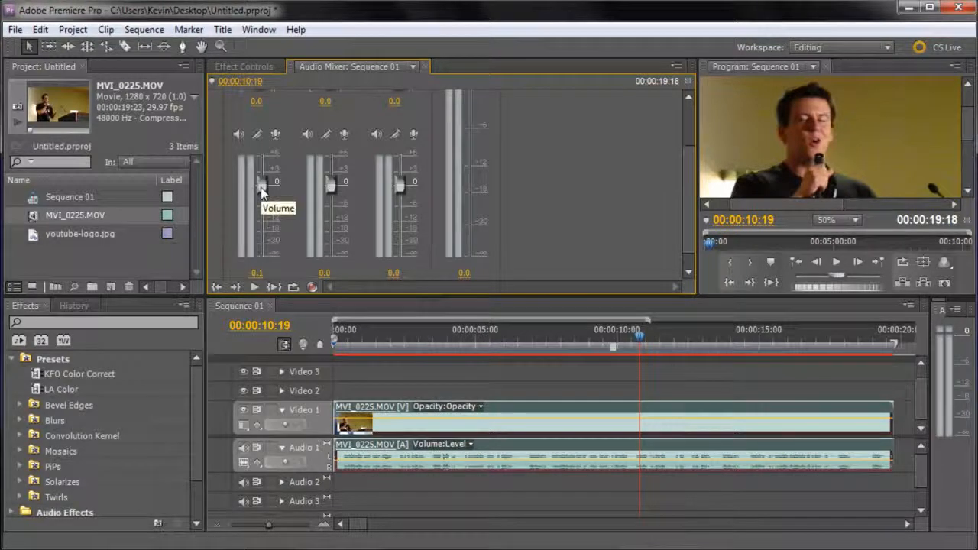
pyautogui.click(257, 273)
pyautogui.press('Return')
pyautogui.scroll(2, 692, 188)
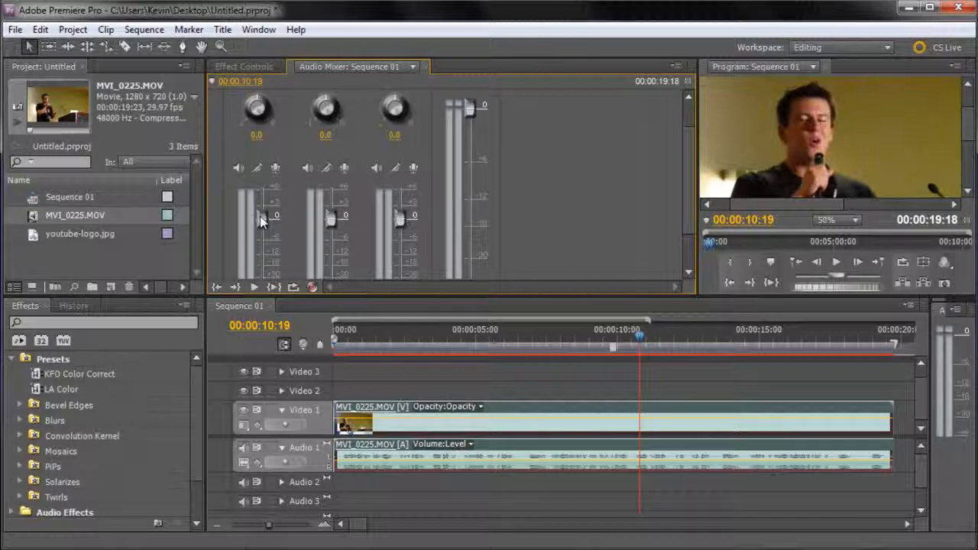
pyautogui.scroll(-2, 267, 234)
pyautogui.scroll(2, 277, 245)
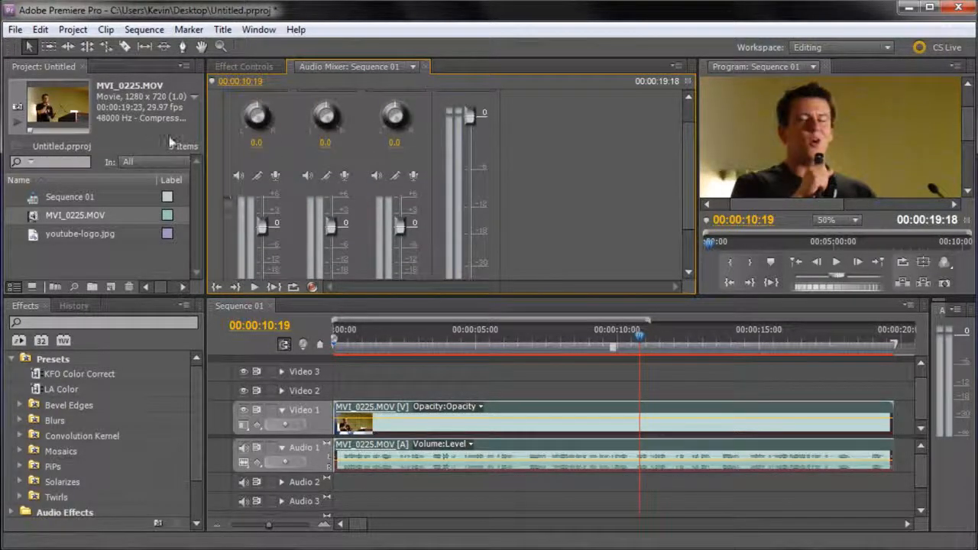
# Step: Try panning the Audio 1 track to 48 and 100 in the mixer, and reset its balance to 0
pyautogui.scroll(2, 266, 165)
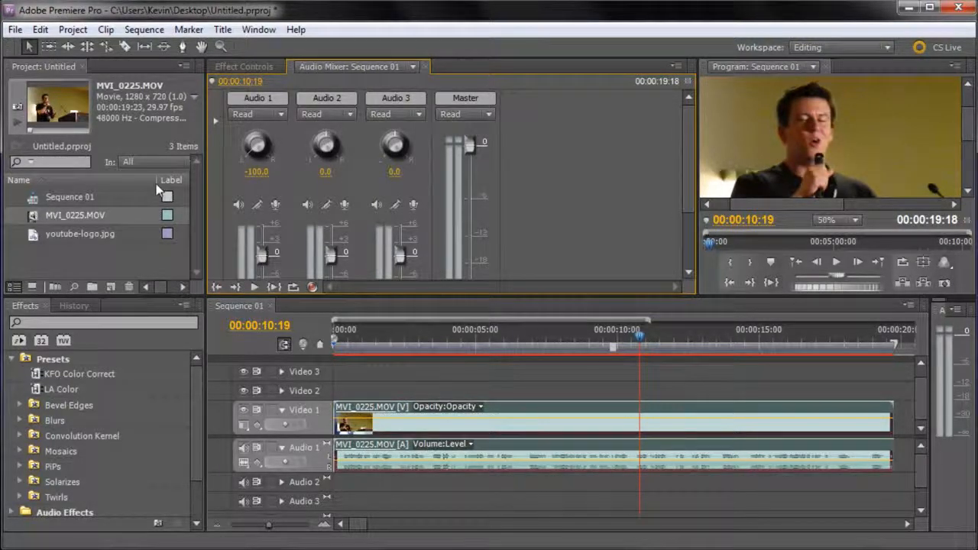
pyautogui.moveTo(253, 147)
pyautogui.mouseDown()
pyautogui.moveTo(265, 153)
pyautogui.moveTo(268, 141)
pyautogui.mouseUp()
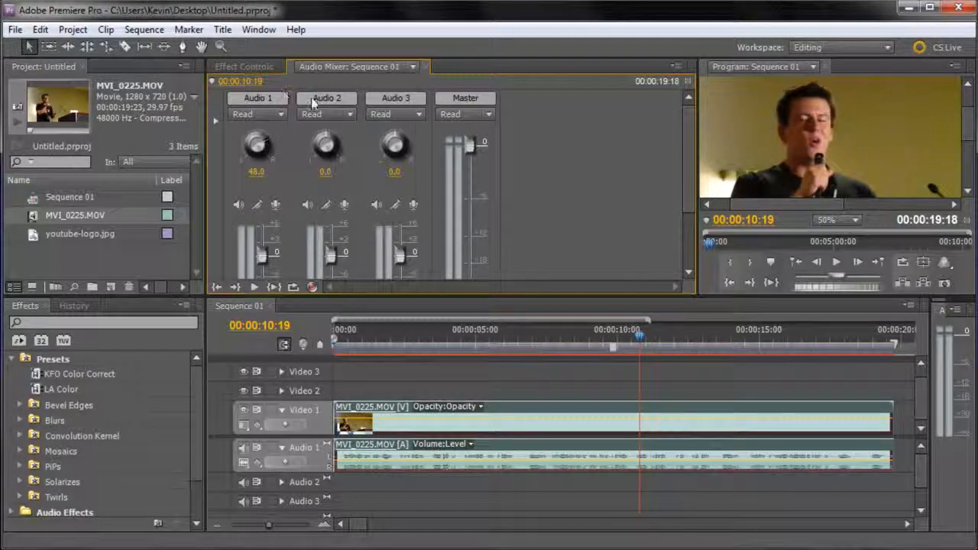
pyautogui.moveTo(264, 152)
pyautogui.mouseDown()
pyautogui.moveTo(255, 161)
pyautogui.moveTo(267, 157)
pyautogui.mouseUp()
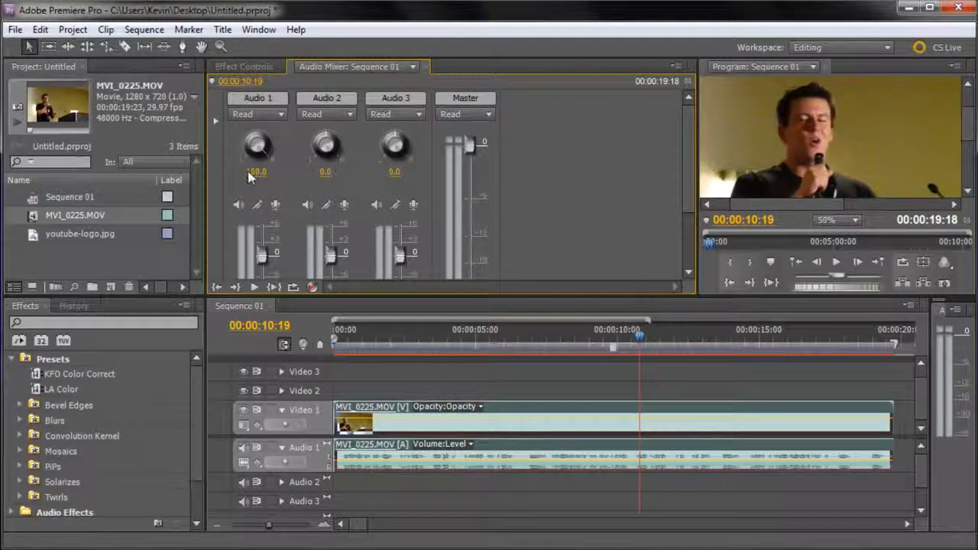
pyautogui.moveTo(257, 142); pyautogui.dragTo(257, 175)
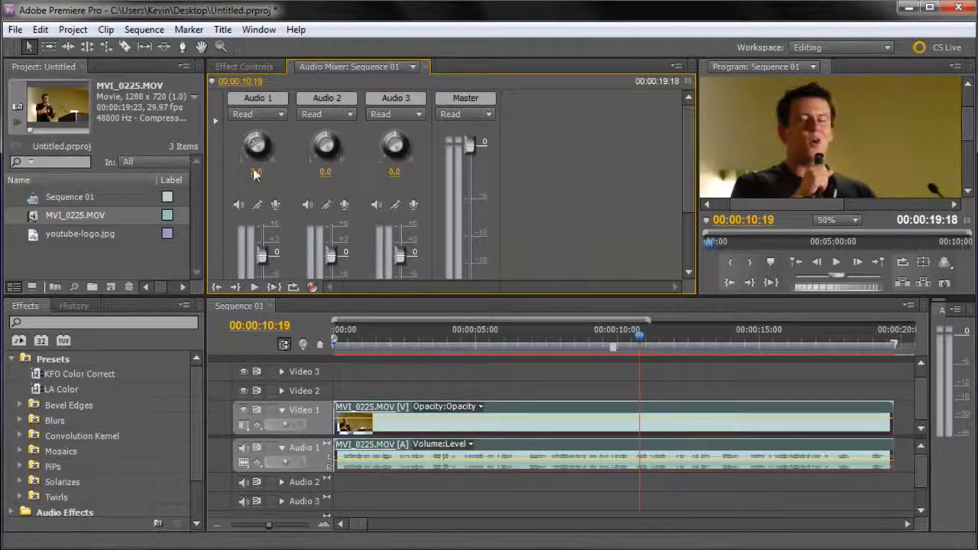
pyautogui.press('Return')
pyautogui.moveTo(686, 161)
pyautogui.mouseDown()
pyautogui.moveTo(684, 233)
pyautogui.moveTo(670, 156)
pyautogui.mouseUp()
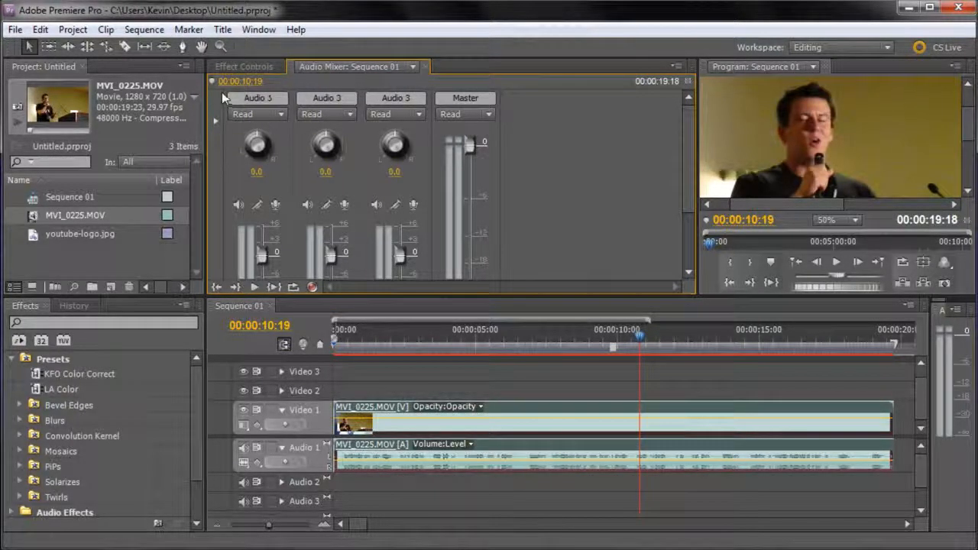
# Step: Show the Effect Controls for the MVI_0225.MOV clip and expand its Volume audio effect to reveal Bypass and Level
pyautogui.click(232, 67)
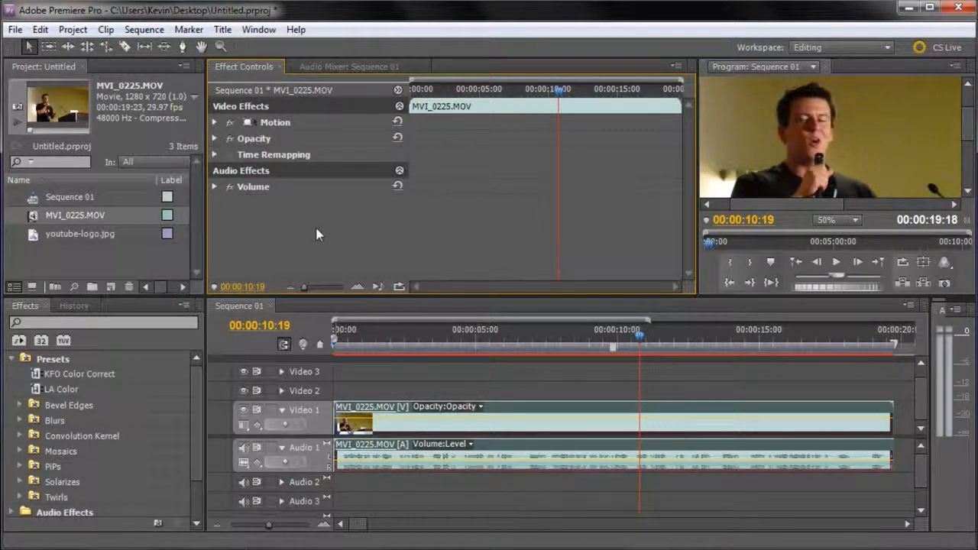
pyautogui.click(288, 126)
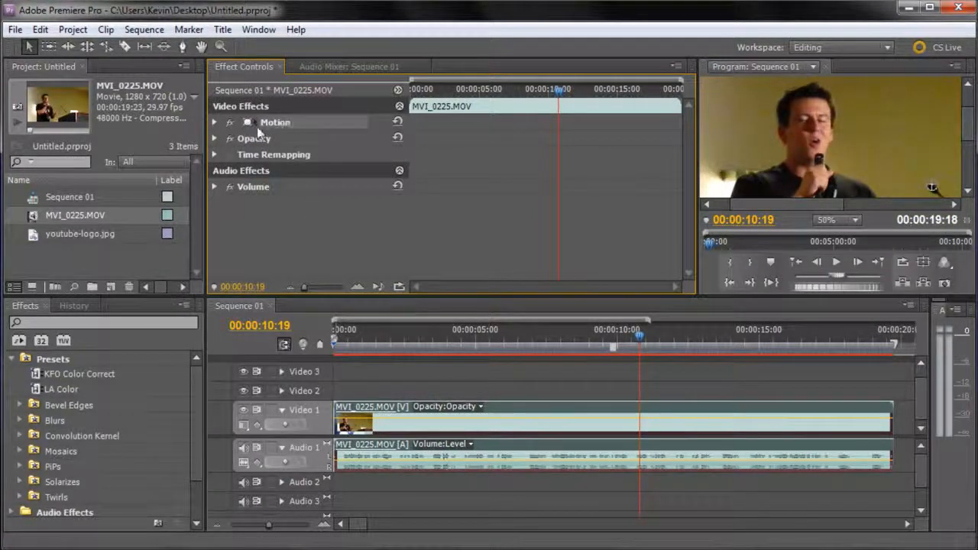
pyautogui.click(564, 391)
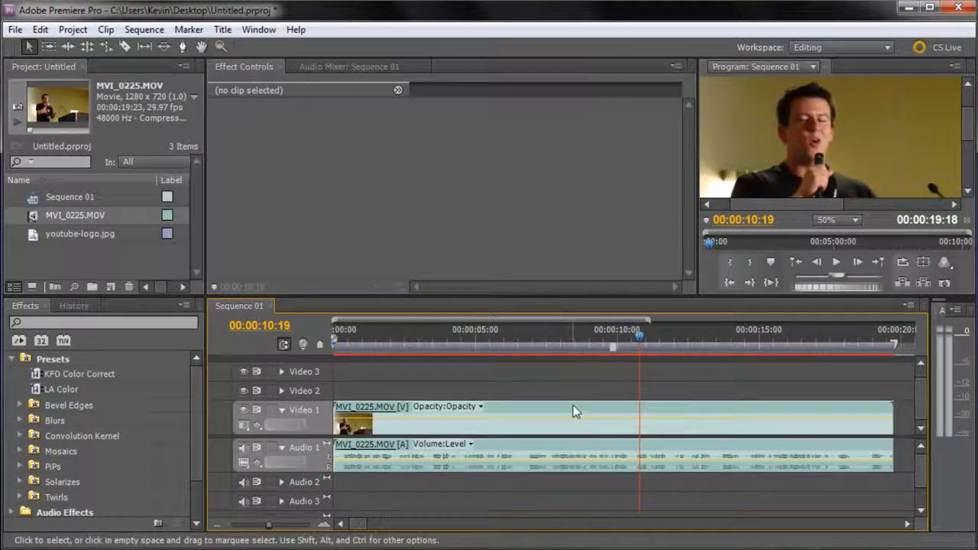
pyautogui.click(553, 414)
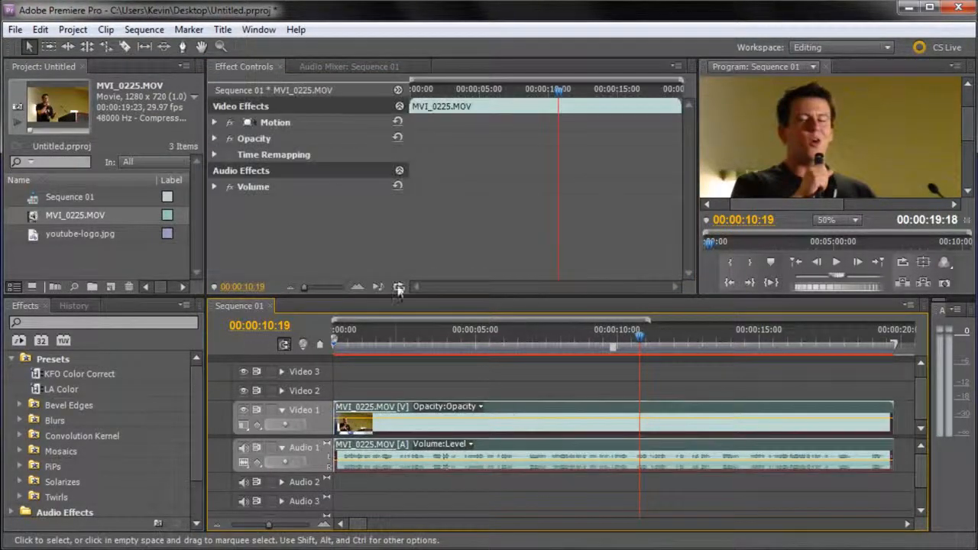
pyautogui.click(589, 390)
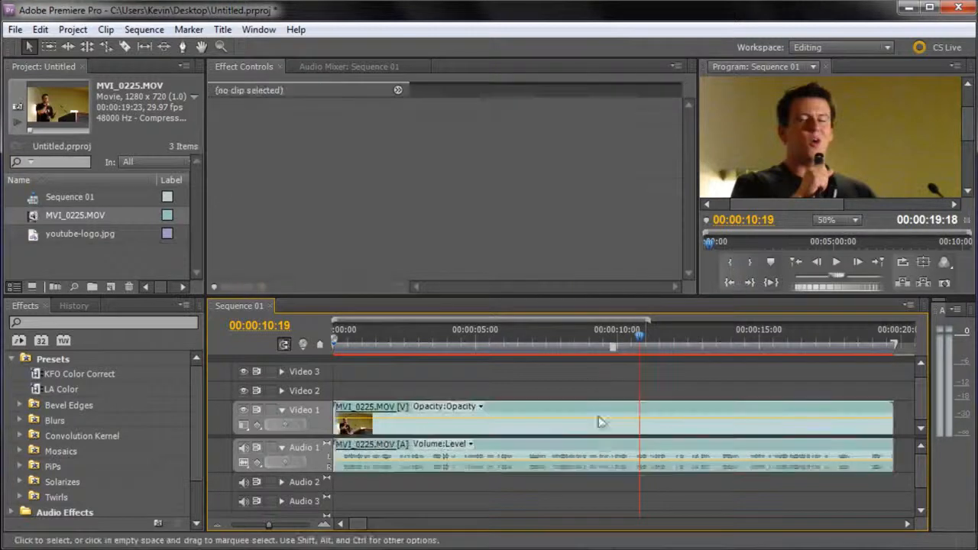
pyautogui.click(514, 469)
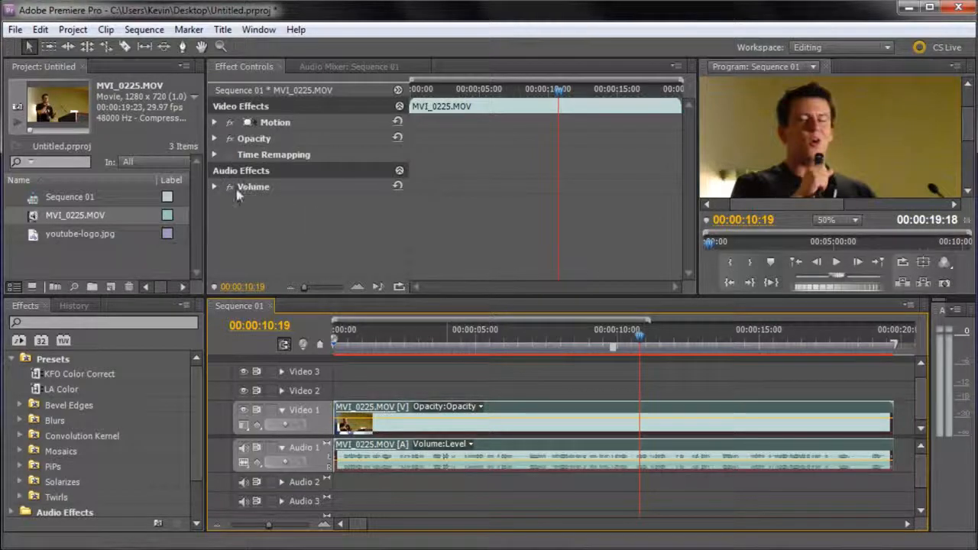
pyautogui.click(260, 190)
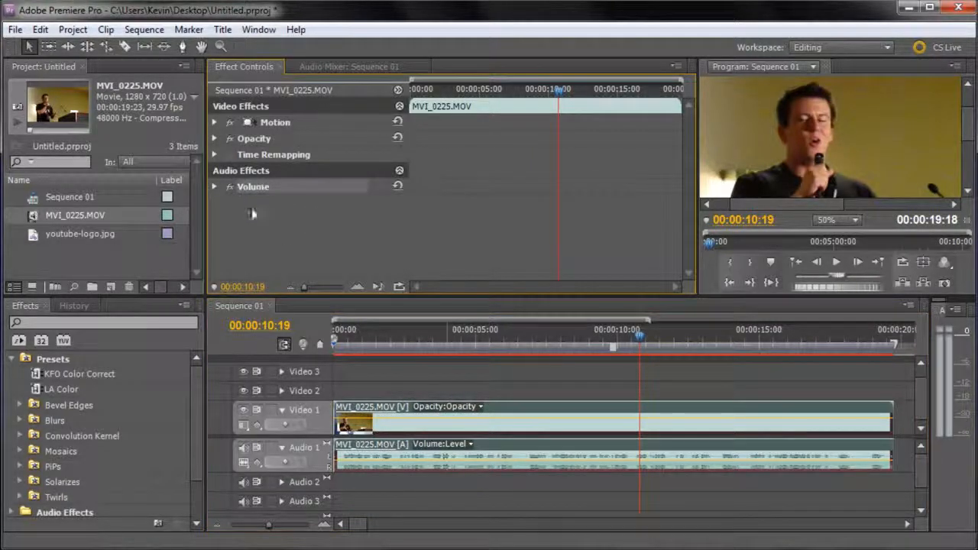
pyautogui.click(215, 187)
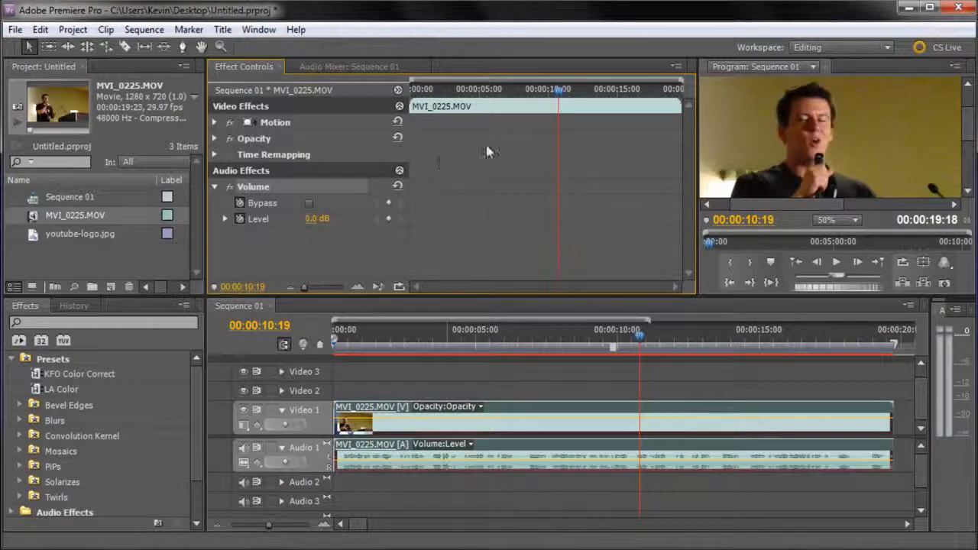
# Step: Play the opening seconds of the sequence from its start and return the playhead to 00:00:00:00
pyautogui.moveTo(559, 90); pyautogui.dragTo(415, 107)
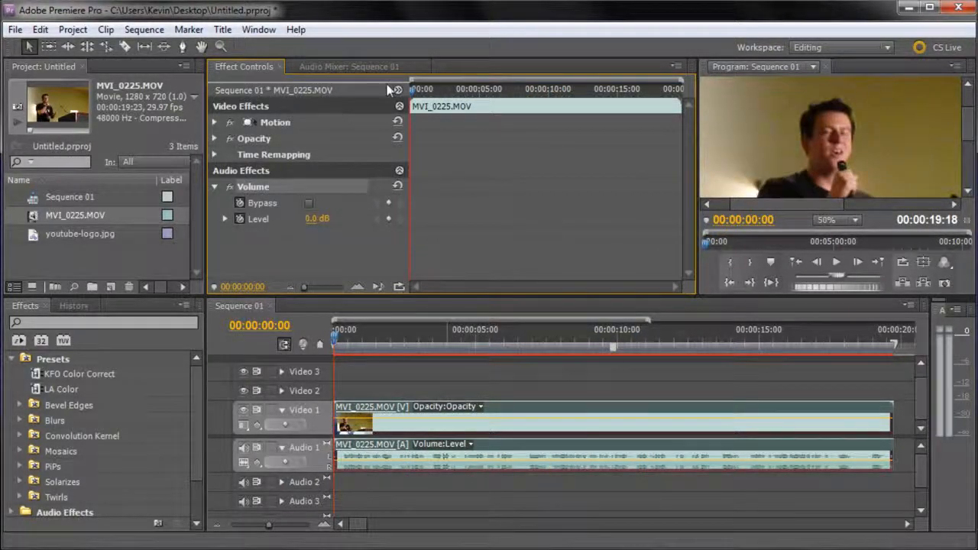
pyautogui.press('space')
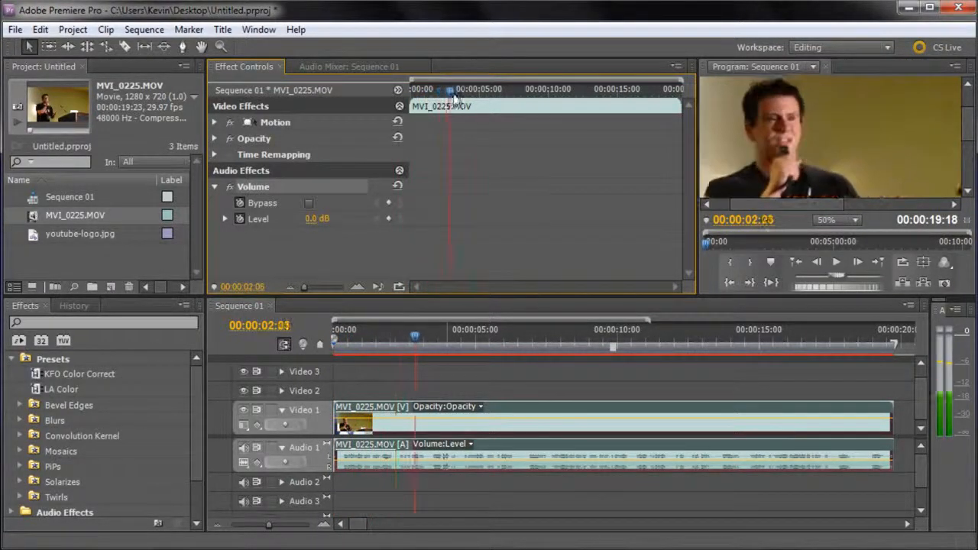
pyautogui.moveTo(432, 101); pyautogui.dragTo(414, 103)
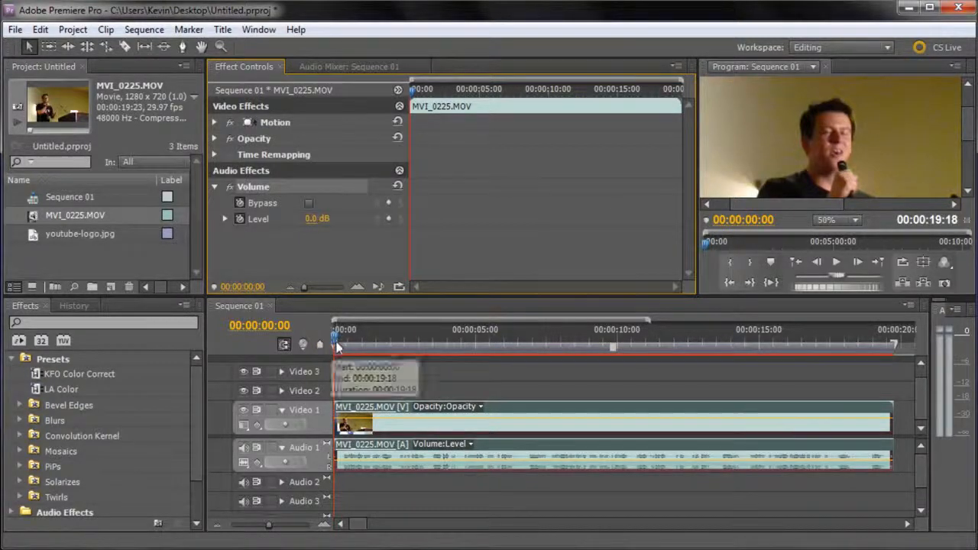
# Step: Test playback with the Audio 1 track muted, unmute the track, and return the playhead to the sequence start
pyautogui.click(243, 449)
pyautogui.click(837, 262)
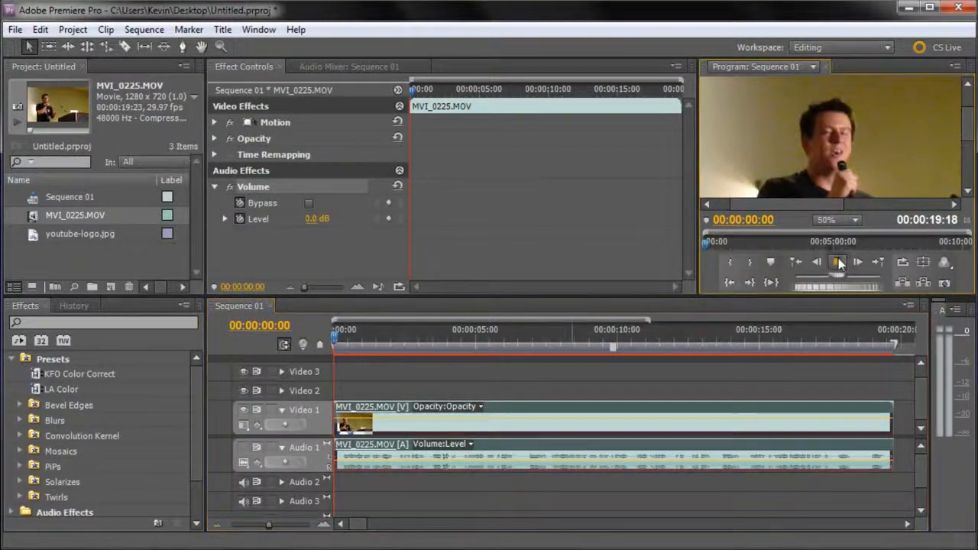
pyautogui.click(839, 263)
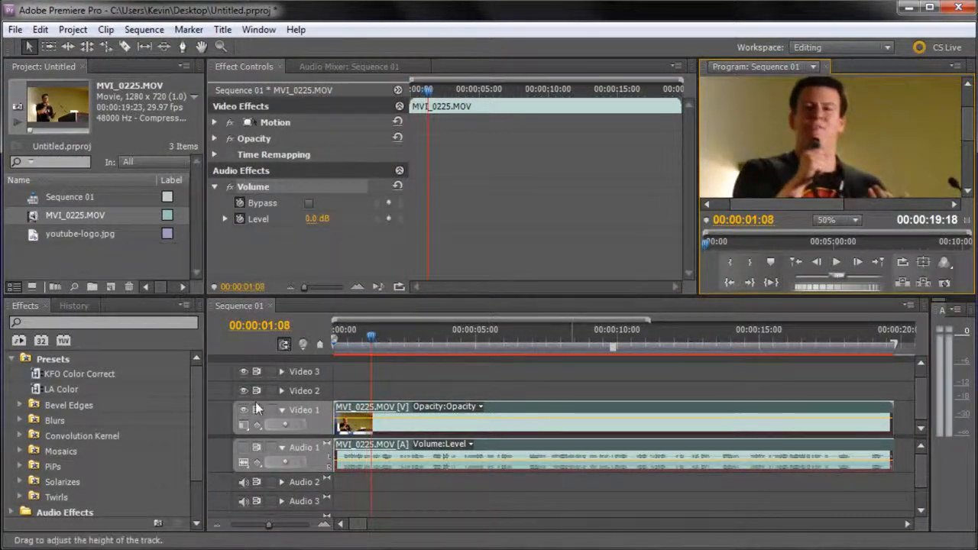
pyautogui.click(243, 450)
pyautogui.press('Home')
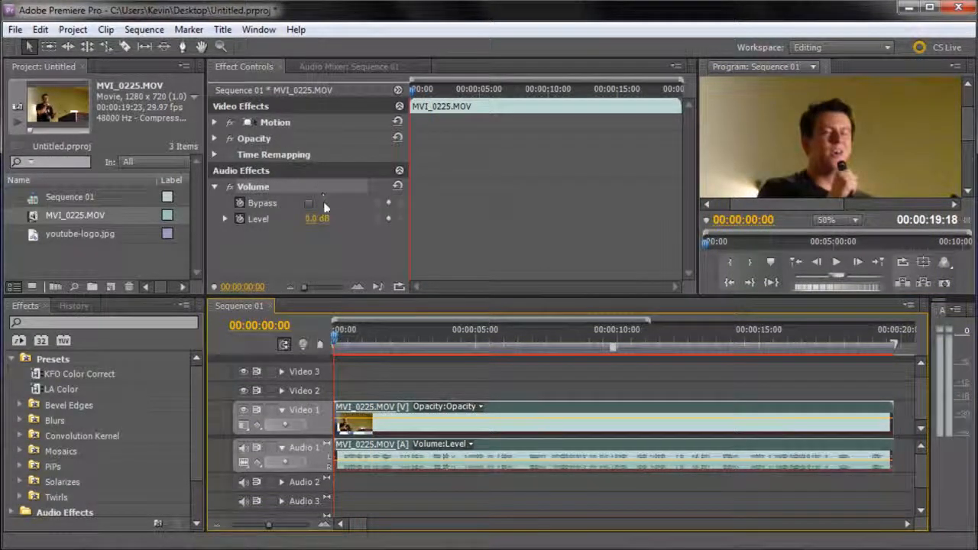
# Step: Add a Volume Level keyframe at the clip's start and lower its level to -287.5 dB
pyautogui.click(387, 220)
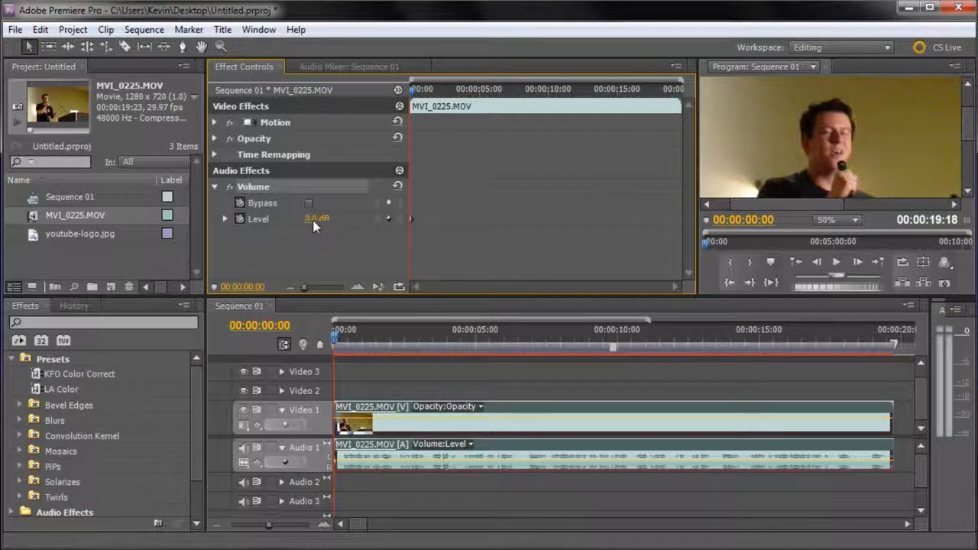
pyautogui.moveTo(313, 220); pyautogui.dragTo(252, 220)
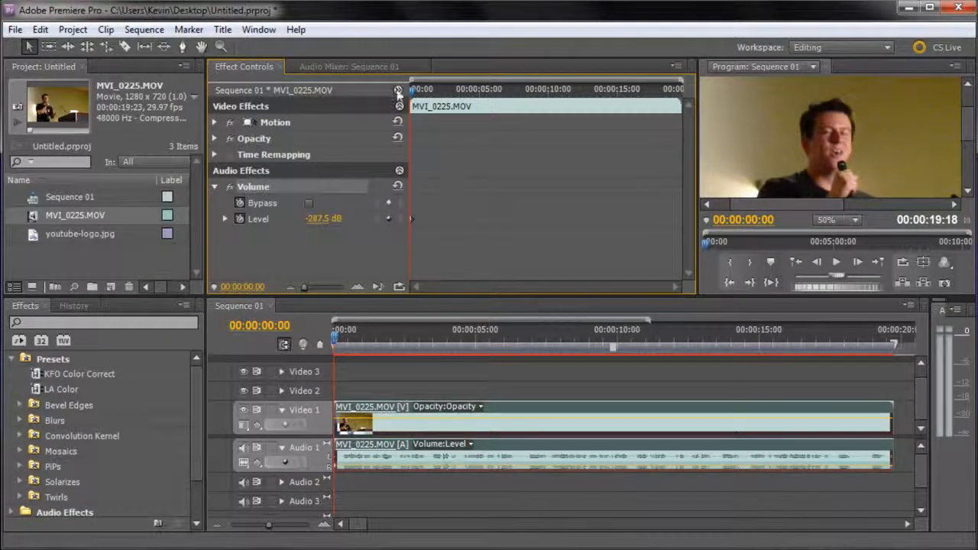
# Step: Add a Volume Level keyframe a little over four seconds into the clip and set its level to 0 dB at 00:00:04:15
pyautogui.moveTo(413, 91); pyautogui.dragTo(469, 90)
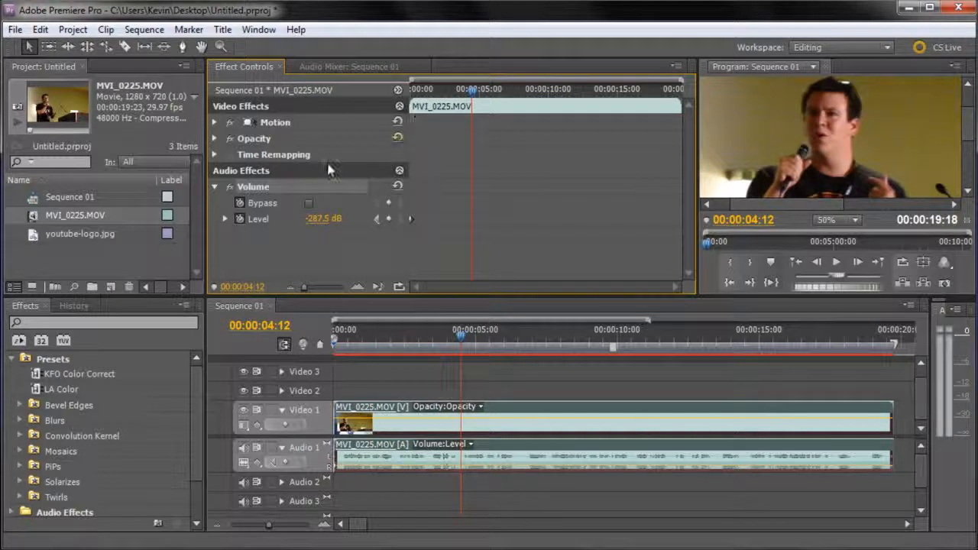
pyautogui.click(390, 220)
pyautogui.moveTo(471, 90); pyautogui.dragTo(472, 130)
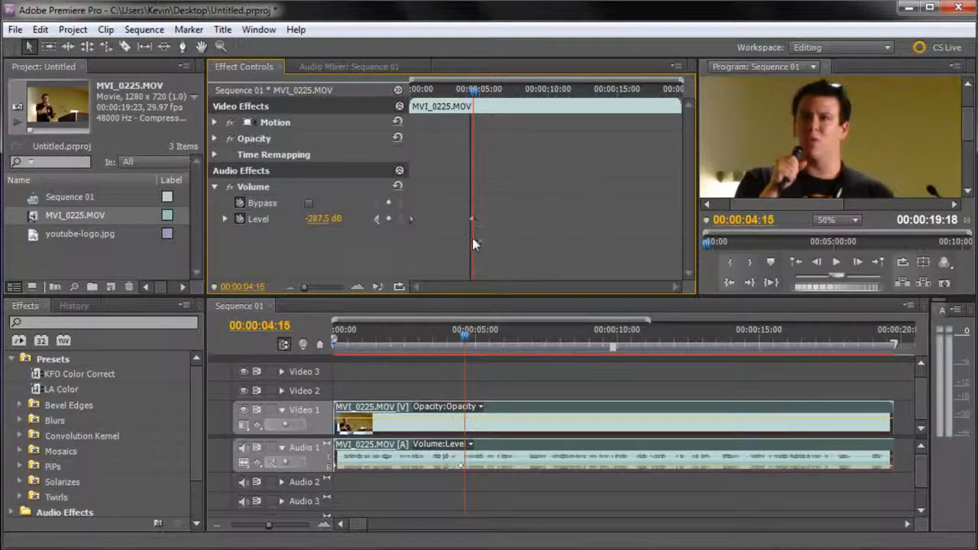
pyautogui.click(329, 219)
pyautogui.write('0')
pyautogui.press('Return')
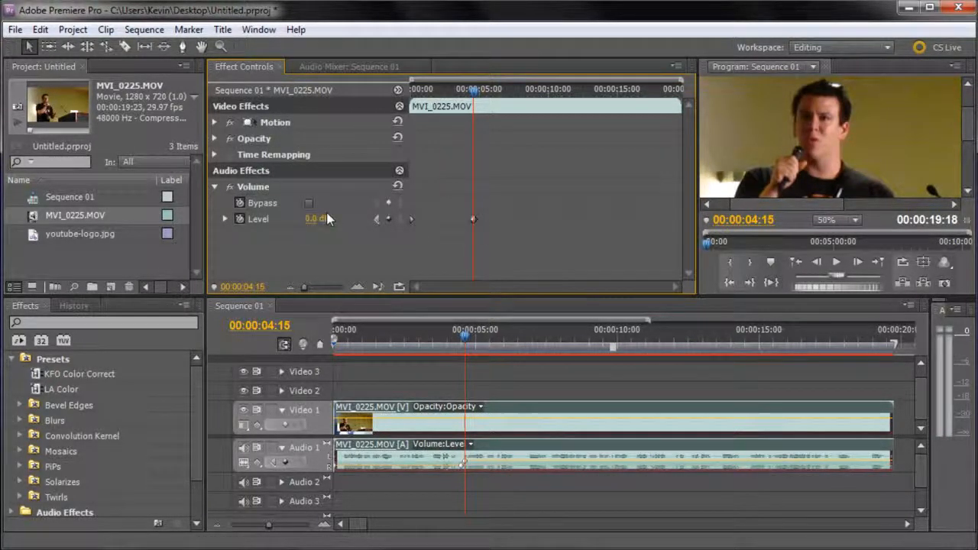
# Step: Set the Volume Level to 0 dB at 00:00:04:20 and delete the stray Level keyframe beside it
pyautogui.moveTo(473, 218)
pyautogui.mouseDown()
pyautogui.moveTo(482, 219)
pyautogui.moveTo(473, 209)
pyautogui.mouseUp()
pyautogui.moveTo(472, 97)
pyautogui.mouseDown()
pyautogui.moveTo(484, 100)
pyautogui.moveTo(475, 98)
pyautogui.mouseUp()
pyautogui.click(323, 219)
pyautogui.write('0')
pyautogui.press('Return')
pyautogui.click(483, 220)
pyautogui.press('Delete')
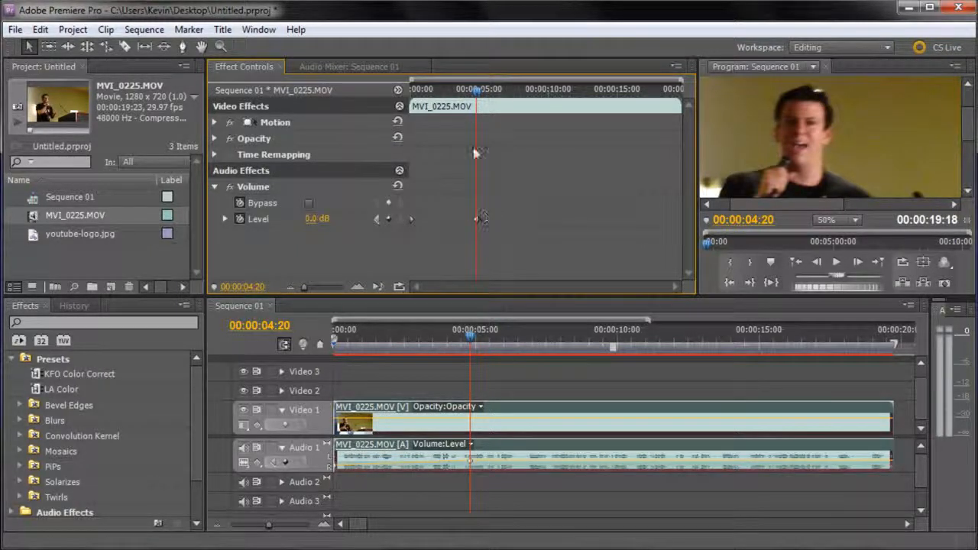
# Step: Play the sequence from its start through the volume fade-in, stop after about seven seconds, and return the playhead to 00:00:00:00
pyautogui.click(479, 90)
pyautogui.click(478, 90)
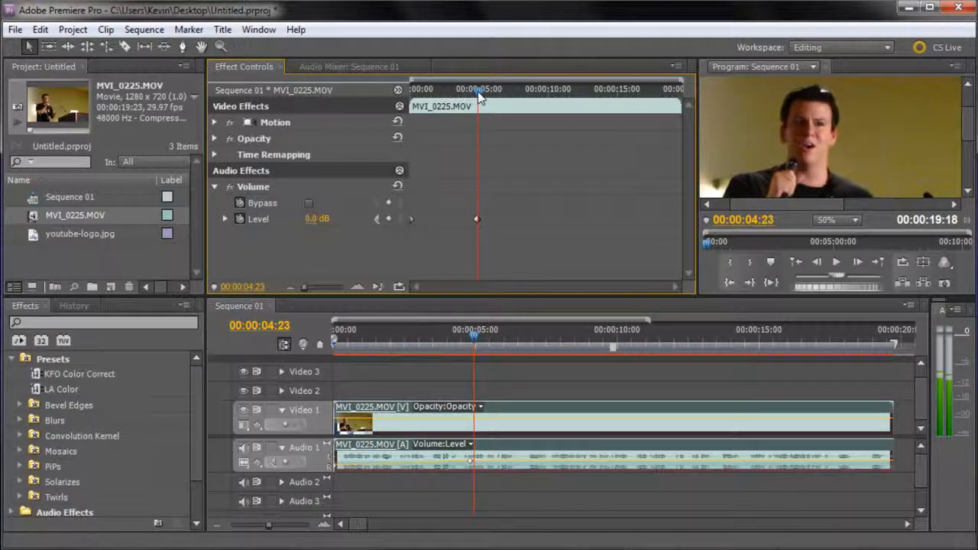
pyautogui.click(479, 90)
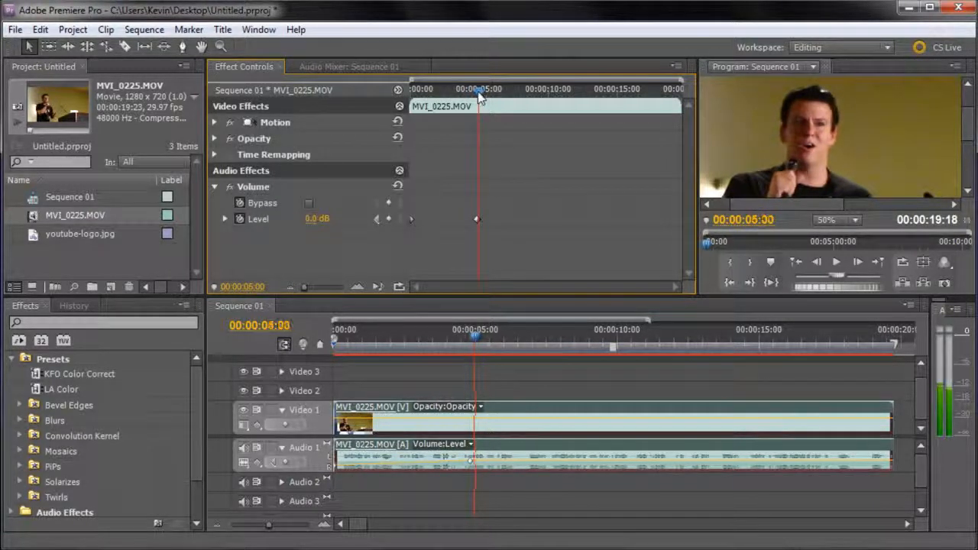
pyautogui.click(477, 90)
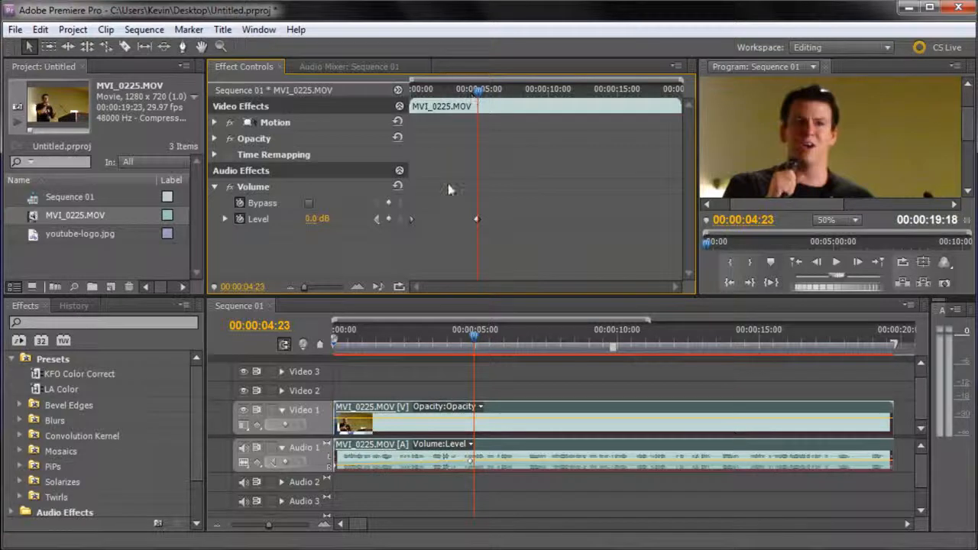
pyautogui.moveTo(478, 88); pyautogui.dragTo(377, 92)
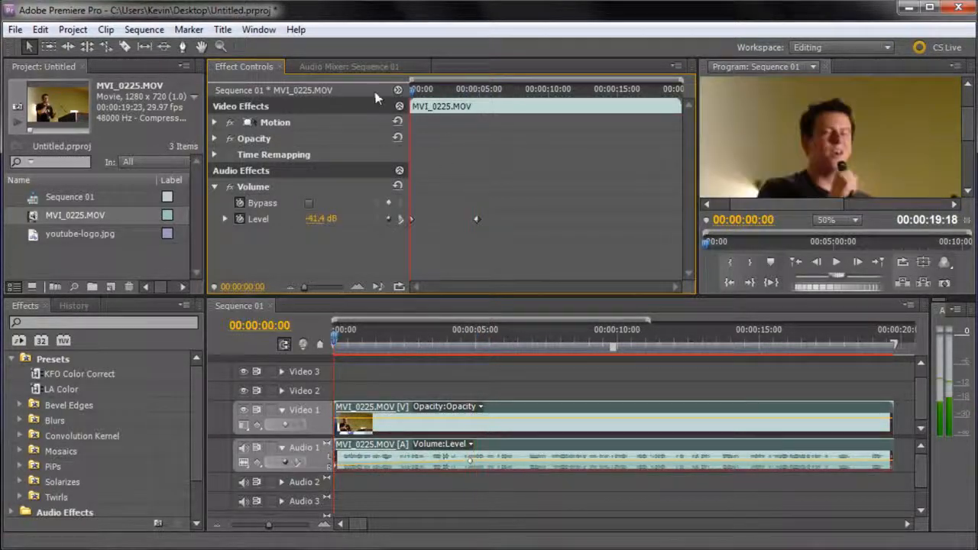
pyautogui.click(836, 262)
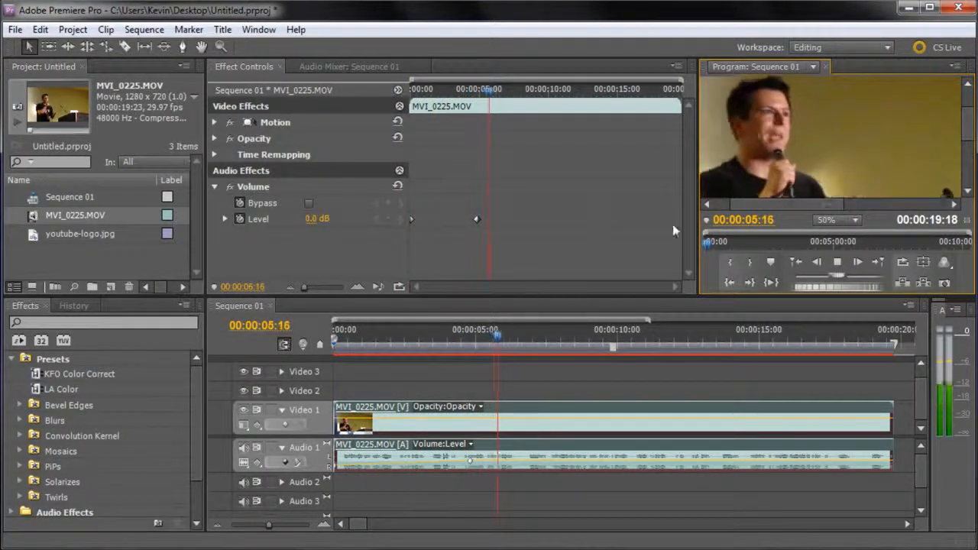
pyautogui.click(837, 263)
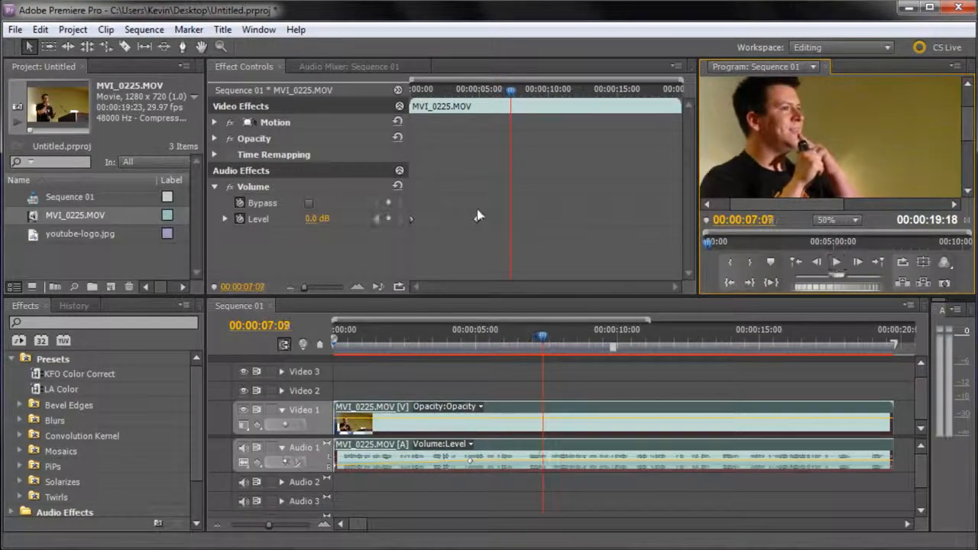
pyautogui.moveTo(505, 88); pyautogui.dragTo(400, 102)
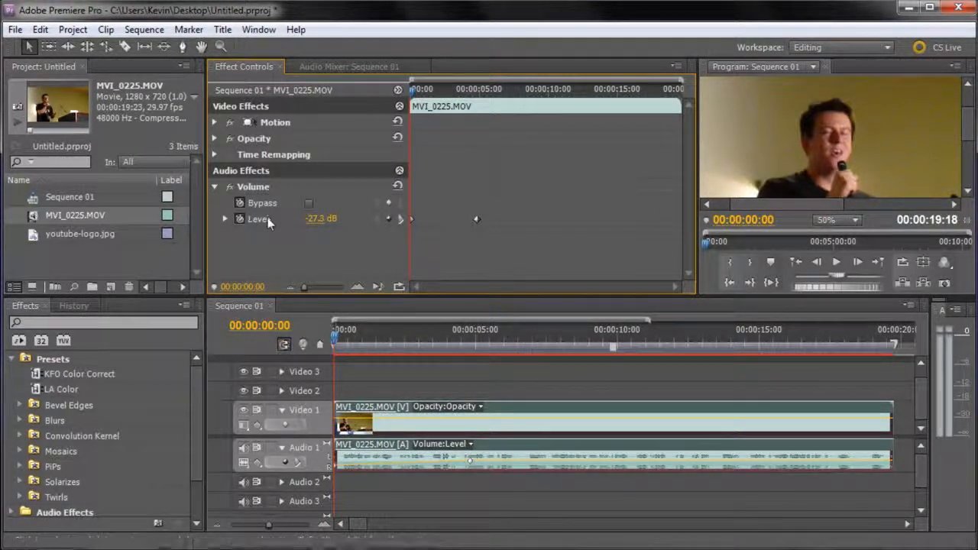
# Step: Raise the clip's Volume Level to 6.0 dB at 00:00:09:00
pyautogui.moveTo(412, 88); pyautogui.dragTo(532, 103)
pyautogui.moveTo(310, 220); pyautogui.dragTo(374, 217)
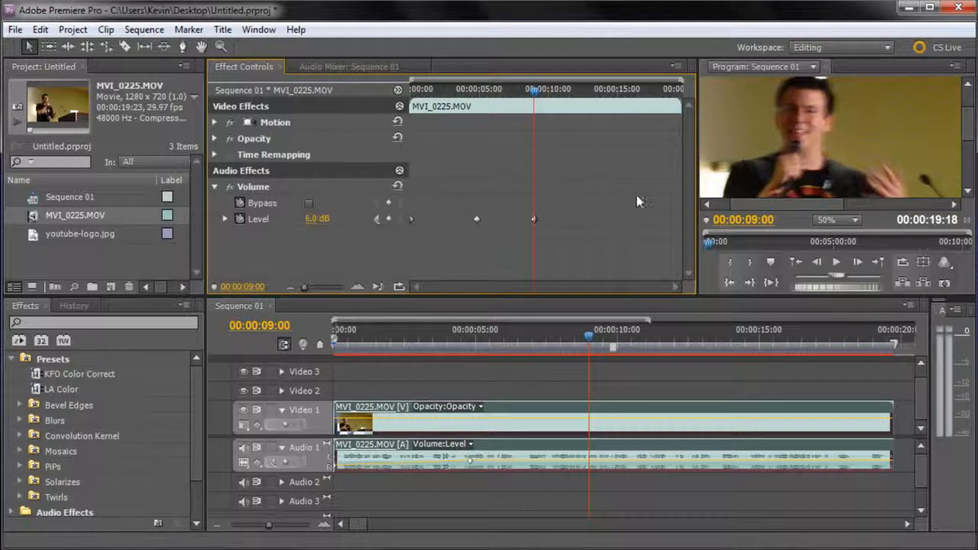
pyautogui.moveTo(319, 221); pyautogui.dragTo(570, 203)
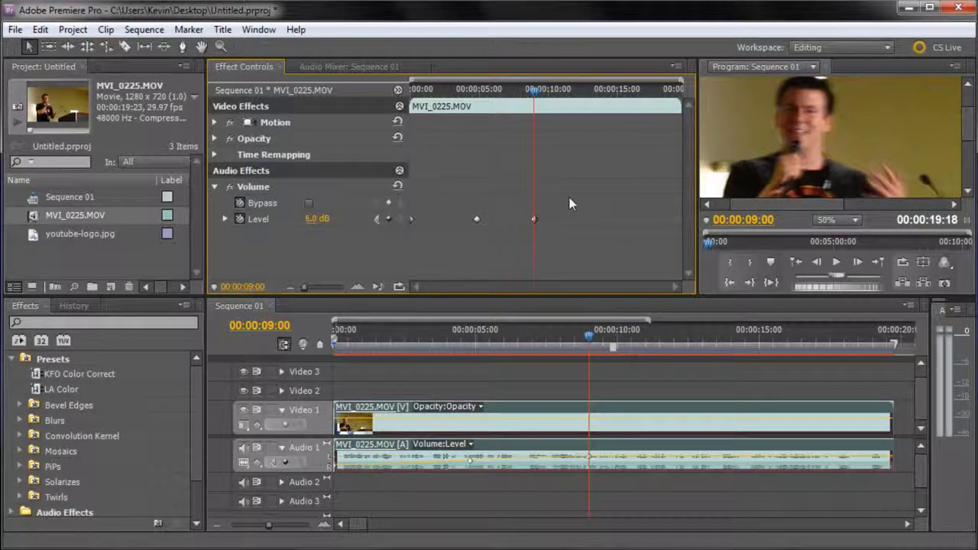
pyautogui.click(318, 219)
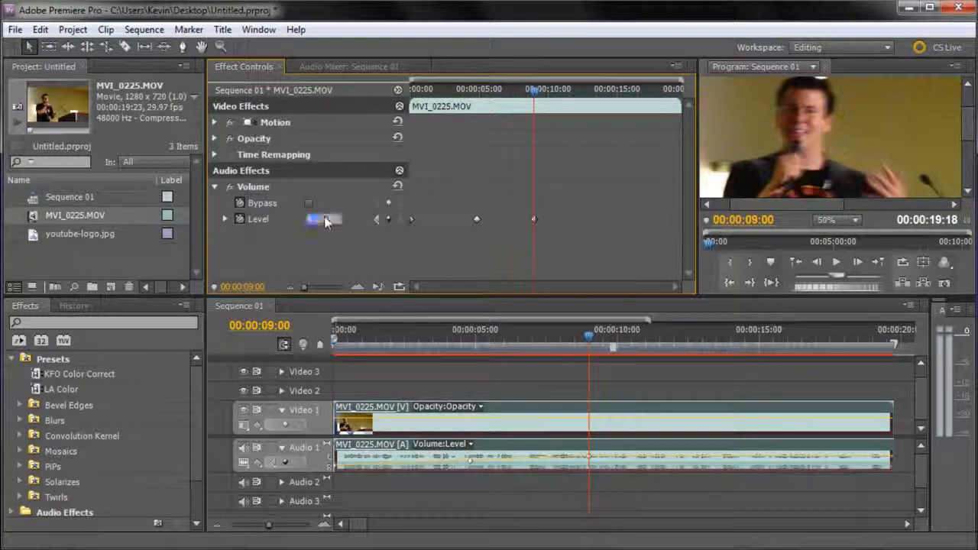
pyautogui.press('Return')
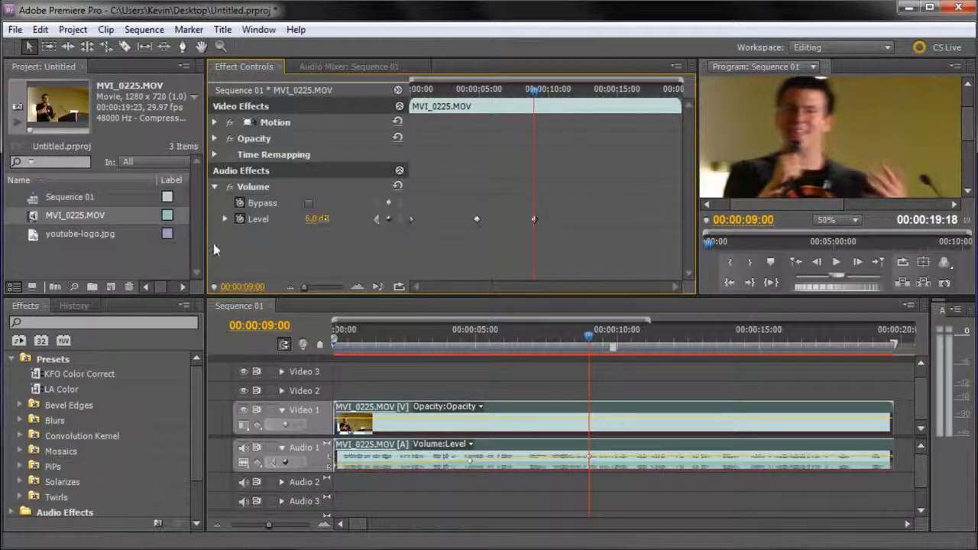
pyautogui.click(318, 220)
pyautogui.press('Return')
# Step: Delete the Volume Level keyframe at 00:00:09:00 and move the playhead to 00:00:06:08
pyautogui.moveTo(533, 108); pyautogui.dragTo(518, 106)
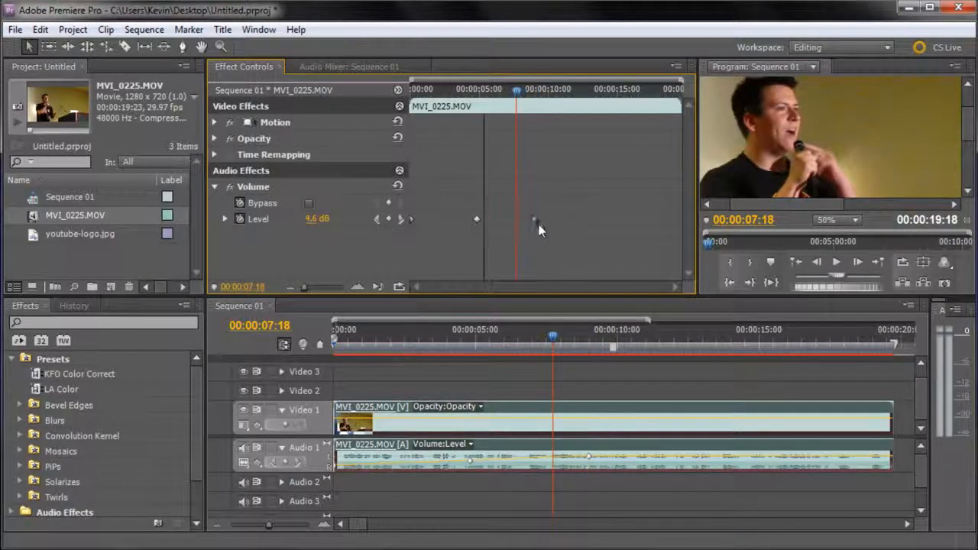
pyautogui.click(535, 220)
pyautogui.press('Delete')
pyautogui.moveTo(516, 103); pyautogui.dragTo(495, 104)
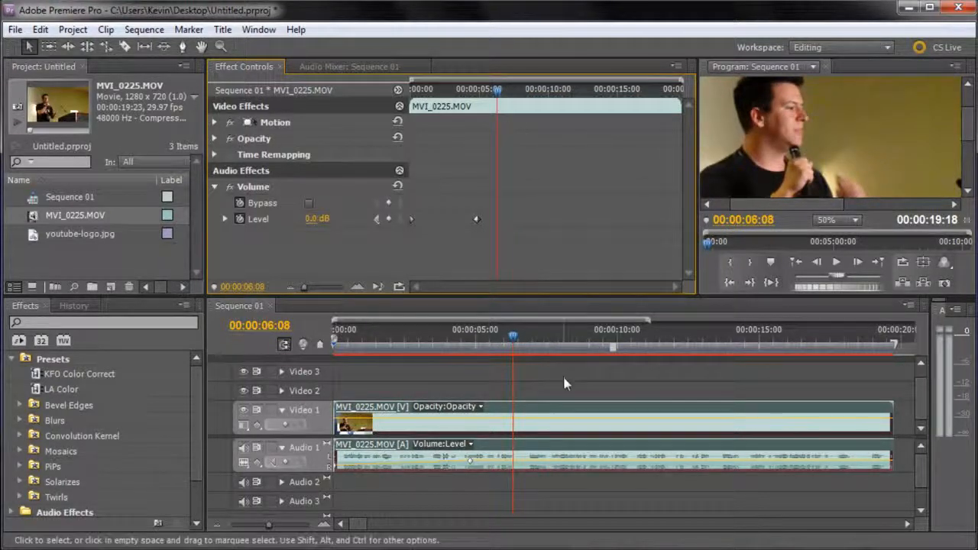
# Step: Open the Audio Gain settings for the MVI_0225.MOV clip, raise Set Gain to 96 dB, and cancel the change
pyautogui.click(519, 452)
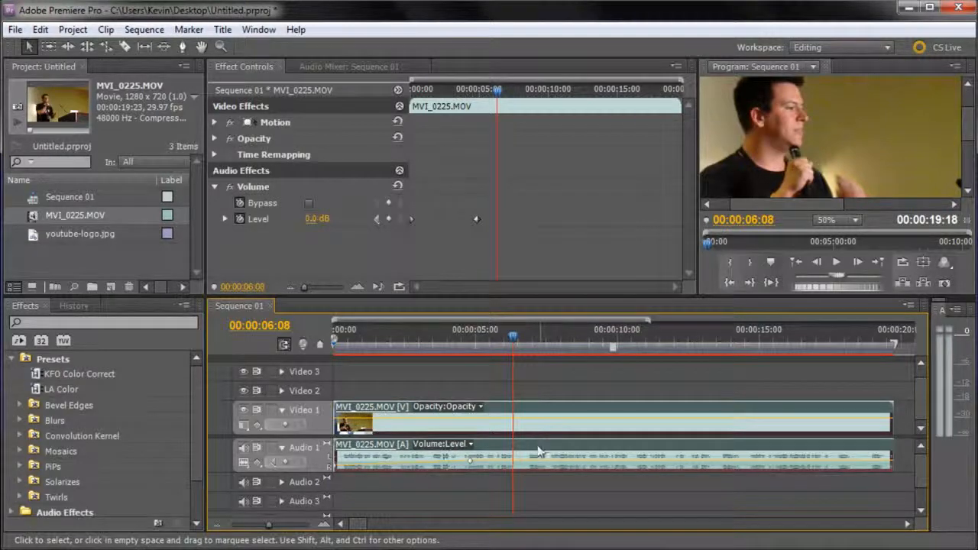
pyautogui.rightClick(538, 447)
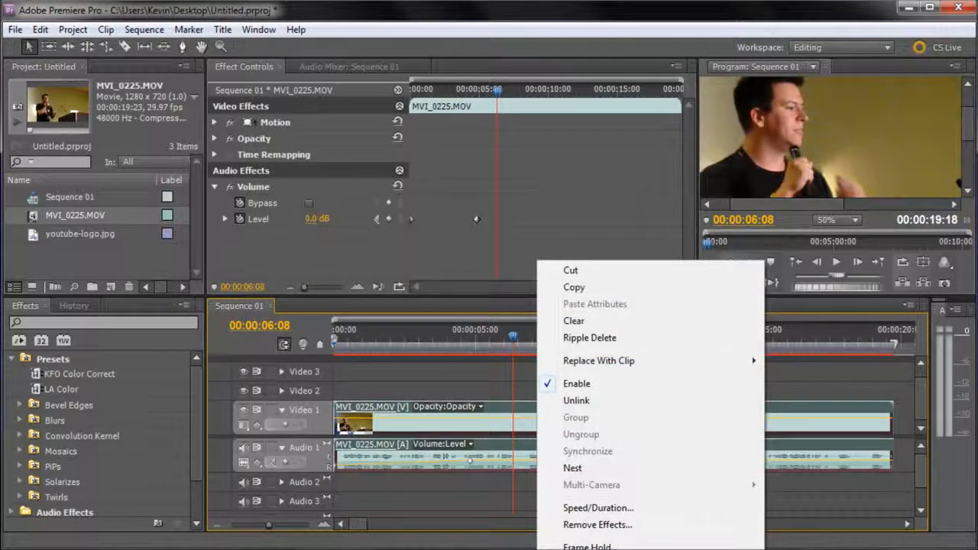
pyautogui.press('g')
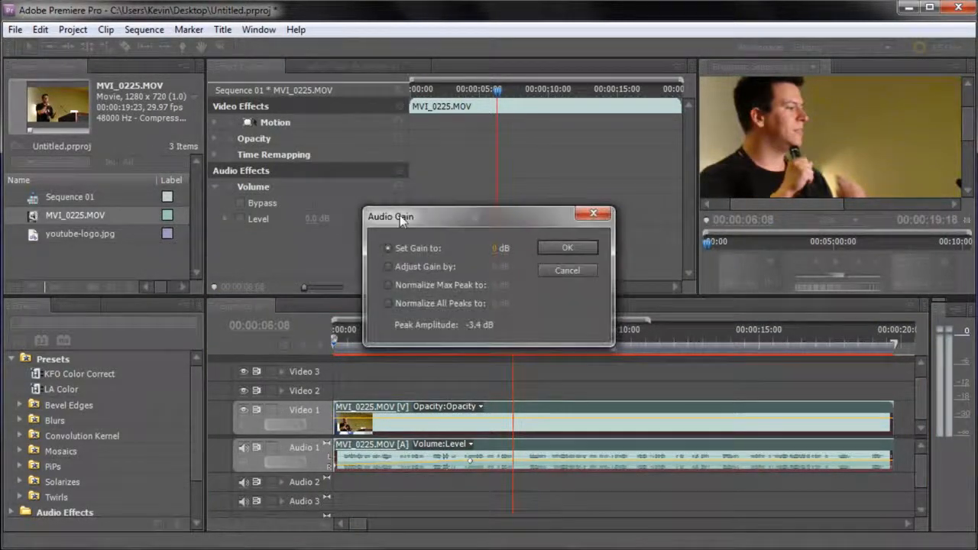
pyautogui.moveTo(502, 251); pyautogui.dragTo(975, 239)
pyautogui.moveTo(517, 248); pyautogui.dragTo(657, 246)
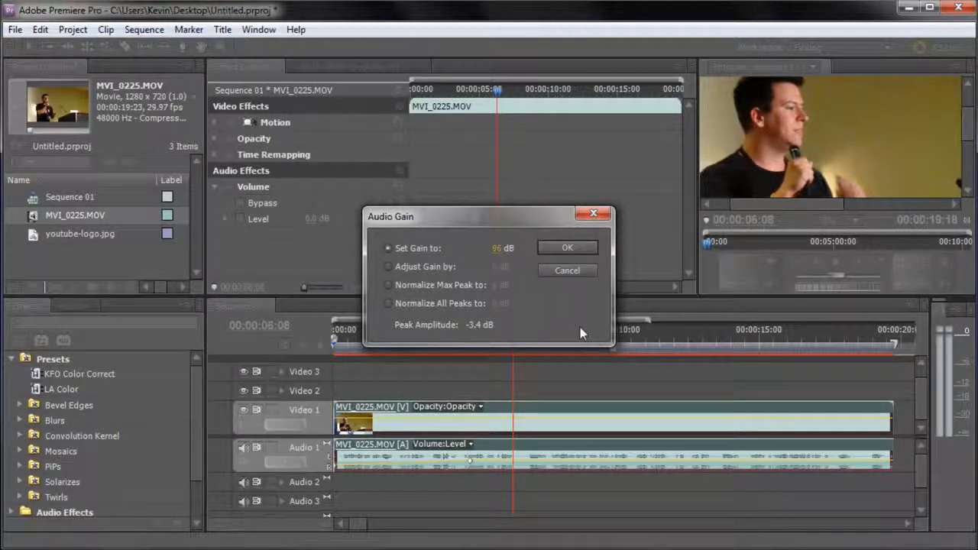
pyautogui.click(551, 275)
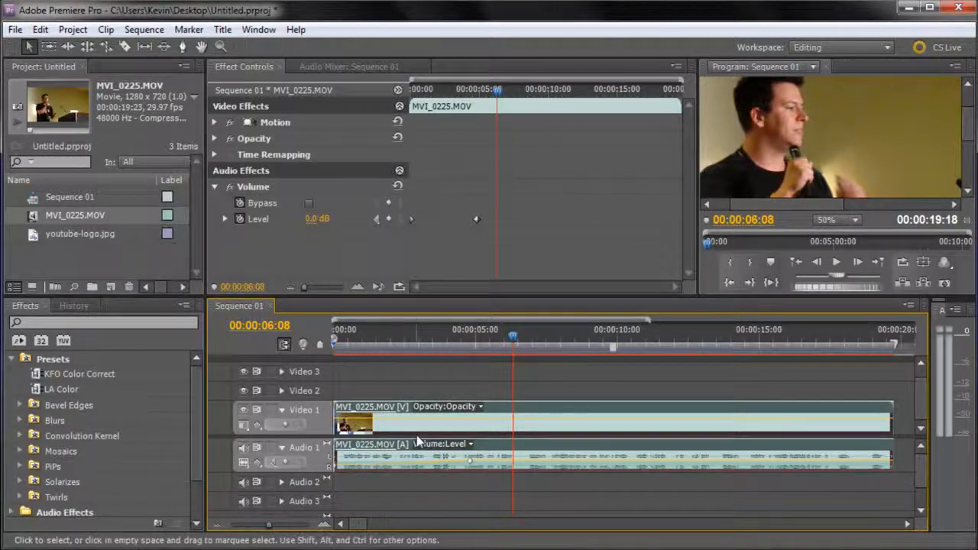
# Step: Trim the end of the linked MVI_0225.MOV clip back to 00:00:07:07 and undo the trim
pyautogui.click(547, 392)
pyautogui.click(735, 407)
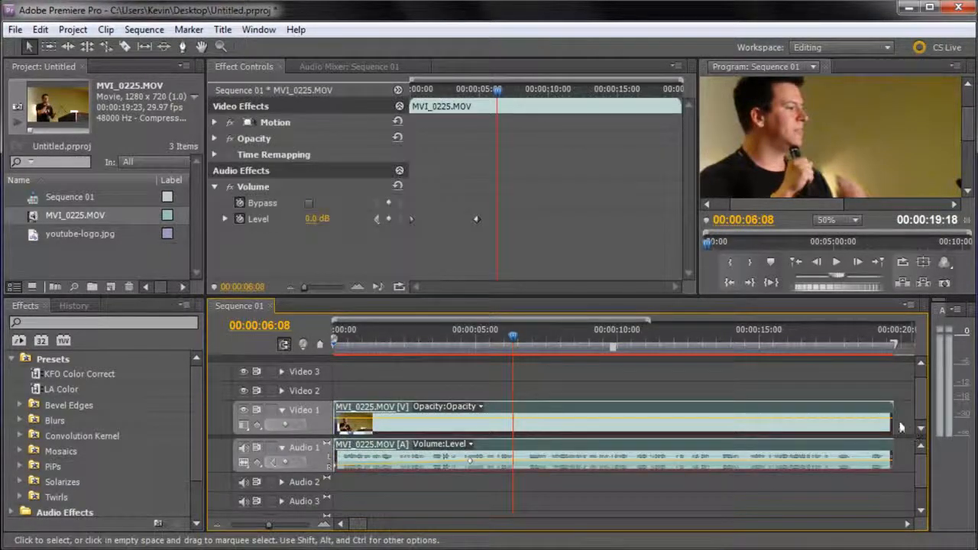
pyautogui.moveTo(894, 457); pyautogui.dragTo(541, 472)
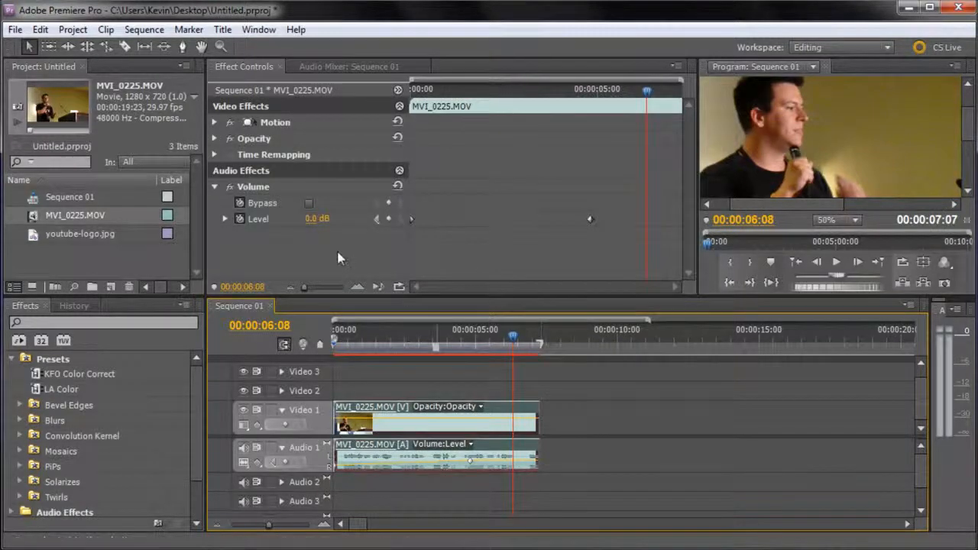
pyautogui.click(40, 29)
pyautogui.click(45, 44)
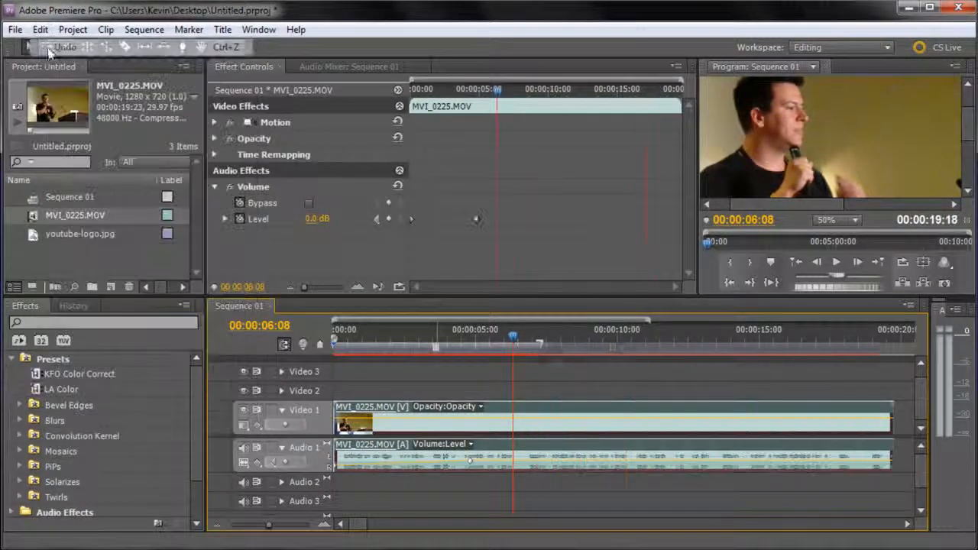
# Step: Unlink the video and audio of the MVI_0225.MOV clip in the sequence
pyautogui.click(417, 393)
pyautogui.click(457, 426)
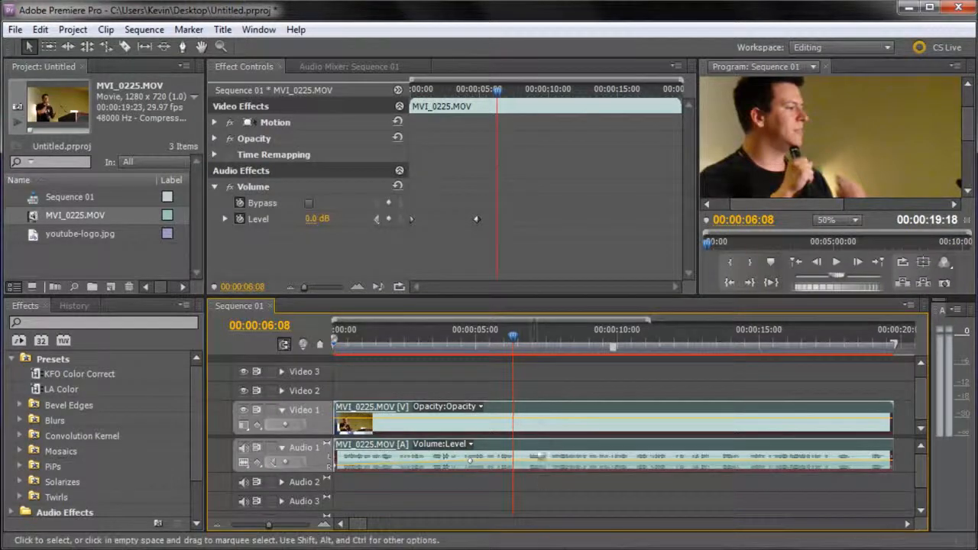
pyautogui.rightClick(533, 454)
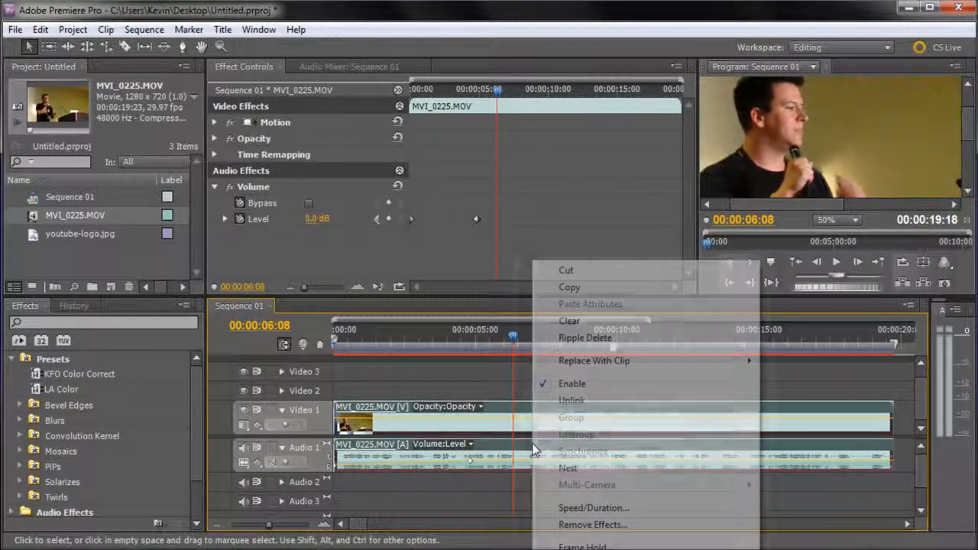
pyautogui.click(520, 452)
pyautogui.rightClick(520, 452)
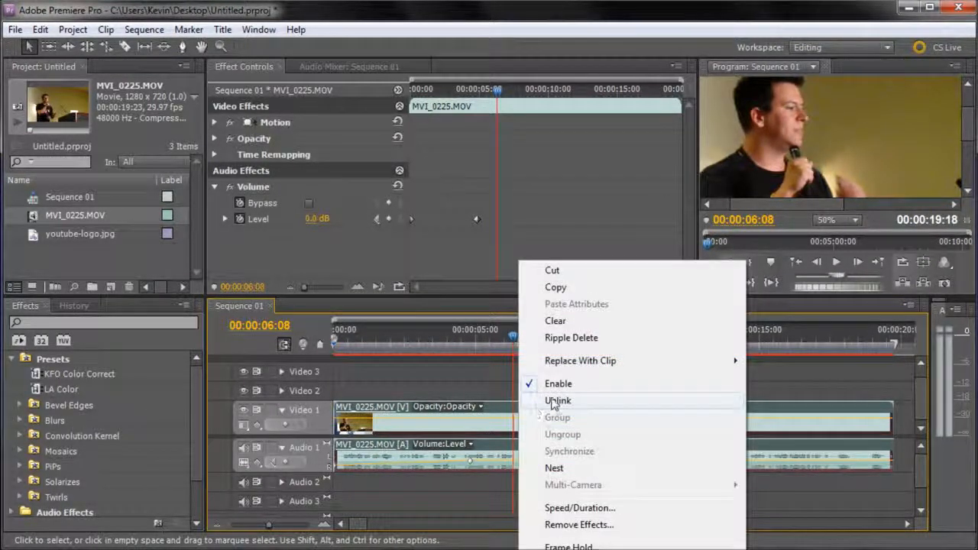
pyautogui.click(552, 401)
# Step: Select the unlinked video and audio parts of MVI_0225.MOV in turn to compare their separate effect controls
pyautogui.click(584, 419)
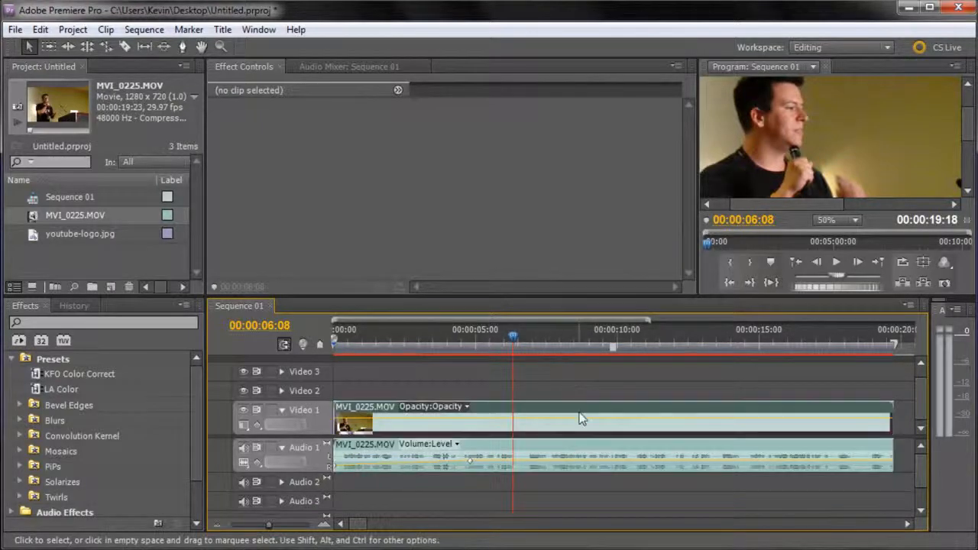
pyautogui.click(866, 447)
pyautogui.click(832, 428)
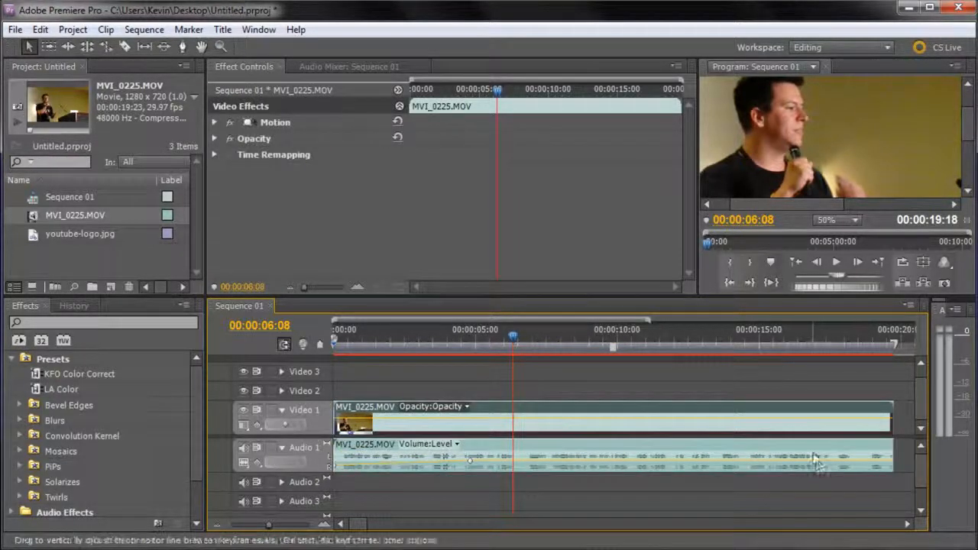
pyautogui.click(802, 444)
pyautogui.click(795, 425)
pyautogui.click(788, 458)
pyautogui.click(778, 421)
pyautogui.click(774, 456)
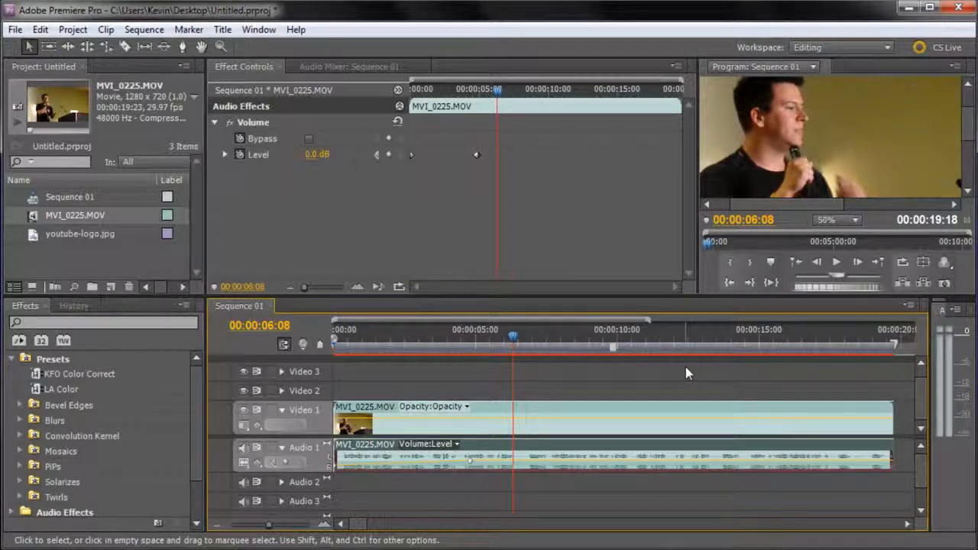
pyautogui.click(376, 386)
pyautogui.click(534, 413)
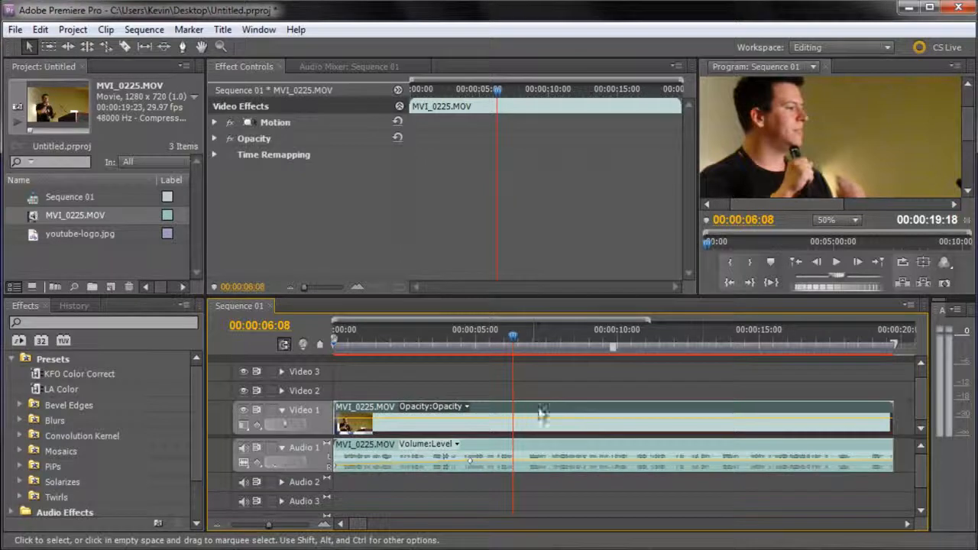
pyautogui.click(703, 456)
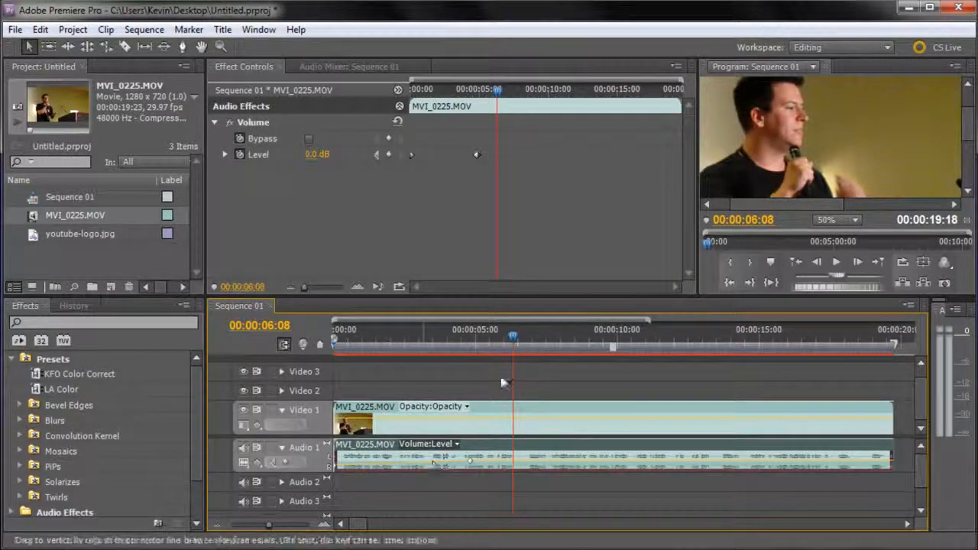
# Step: Move the playhead to 00:00:07:22 and split only the video part of MVI_0225.MOV at about 9 seconds
pyautogui.click(459, 434)
pyautogui.moveTo(482, 353); pyautogui.dragTo(558, 342)
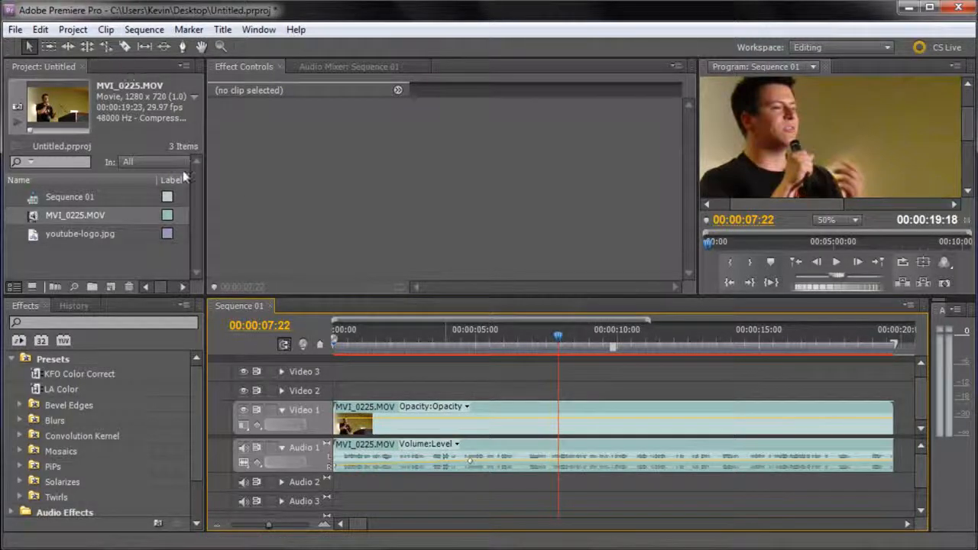
pyautogui.click(124, 46)
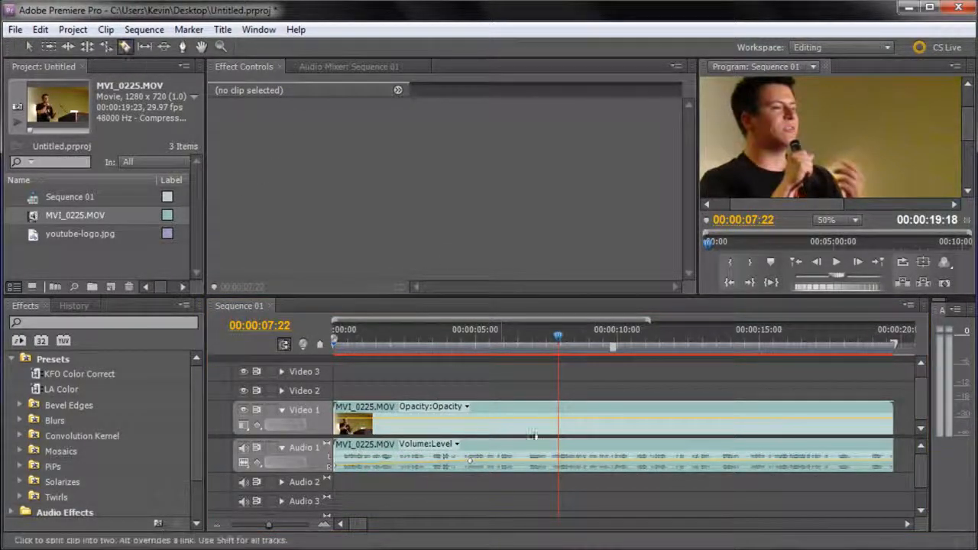
pyautogui.click(592, 419)
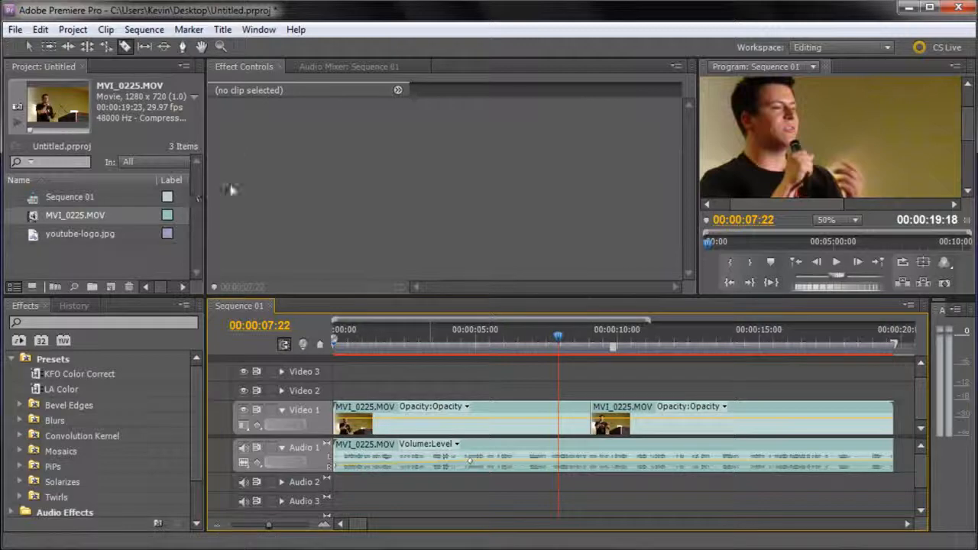
# Step: Open a gap on Video 1 by trimming the first piece's end to 00:00:07:22 and the second piece's start to about 10.5 seconds
pyautogui.click(28, 47)
pyautogui.moveTo(590, 424); pyautogui.dragTo(631, 430)
pyautogui.click(600, 430)
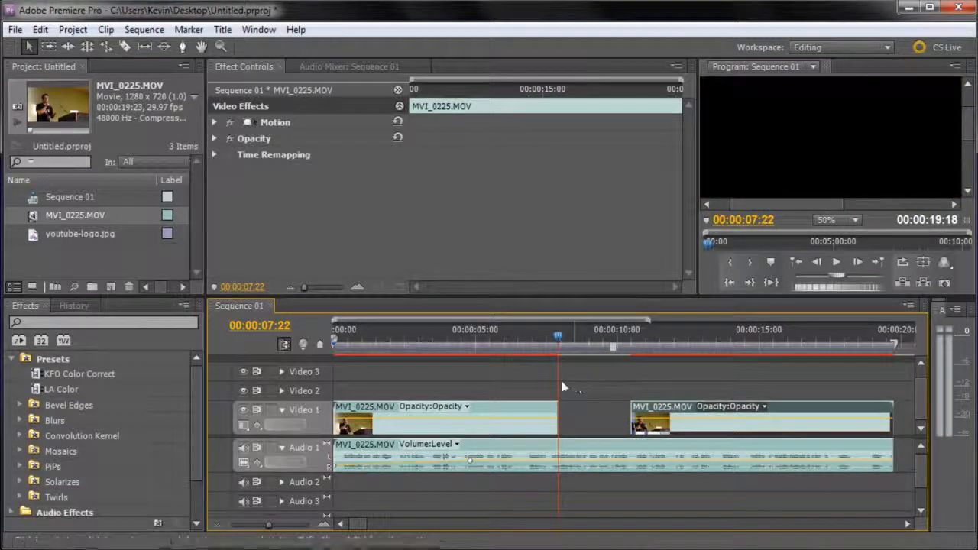
# Step: Place youtube-logo.jpg on Video 2 above the video gap, starting at 00:00:07:22
pyautogui.click(579, 421)
pyautogui.click(31, 237)
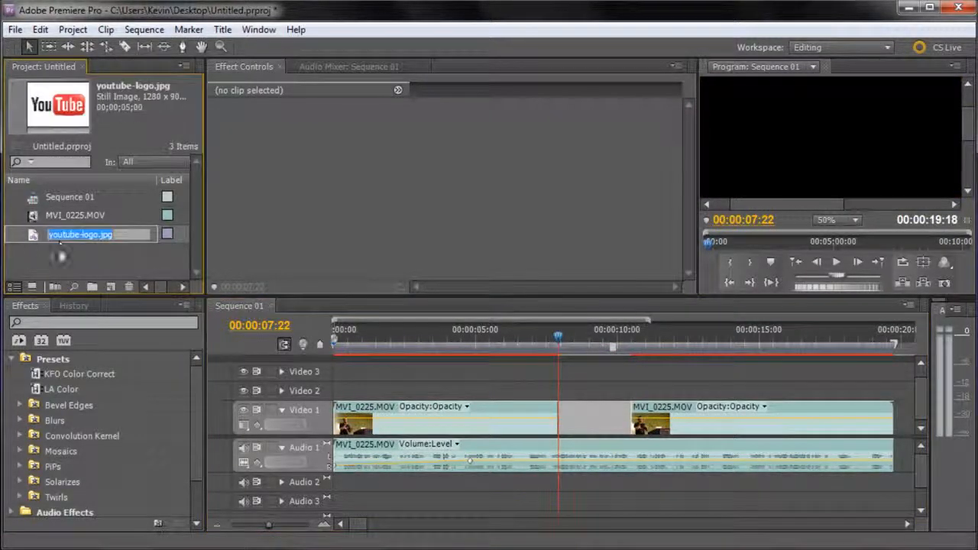
pyautogui.moveTo(29, 238); pyautogui.dragTo(556, 392)
# Step: Shorten youtube-logo.jpg to end at about 11 seconds and trim the second video piece's start to meet the logo's end
pyautogui.moveTo(633, 429); pyautogui.dragTo(702, 432)
pyautogui.click(685, 391)
pyautogui.moveTo(702, 389); pyautogui.dragTo(649, 391)
pyautogui.click(707, 425)
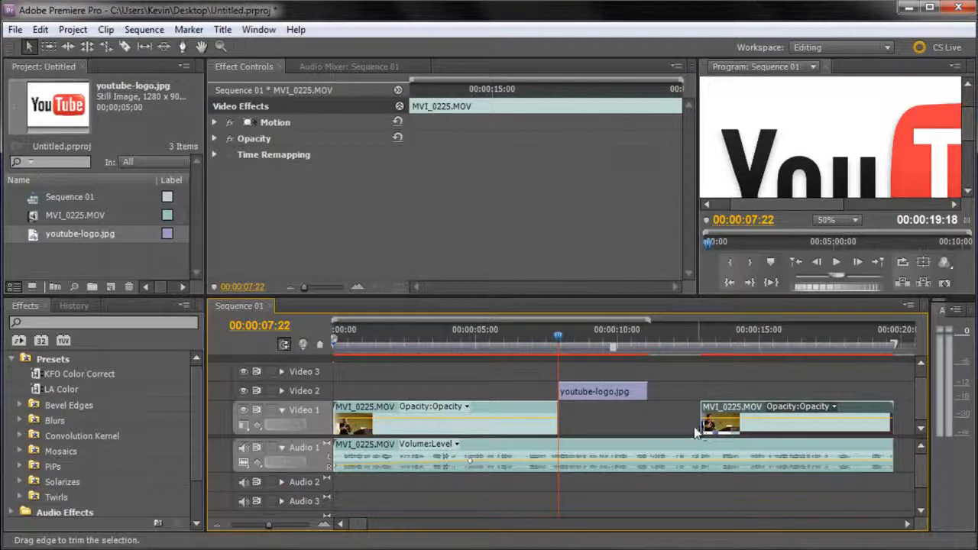
pyautogui.moveTo(702, 428); pyautogui.dragTo(650, 428)
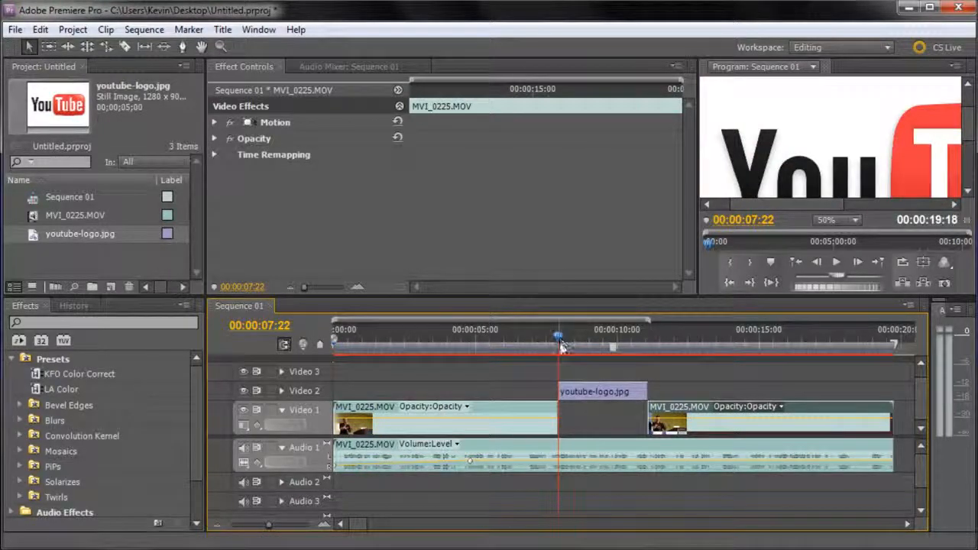
# Step: Play the sequence from before the logo to check that the audio continues under youtube-logo.jpg
pyautogui.moveTo(557, 343); pyautogui.dragTo(498, 344)
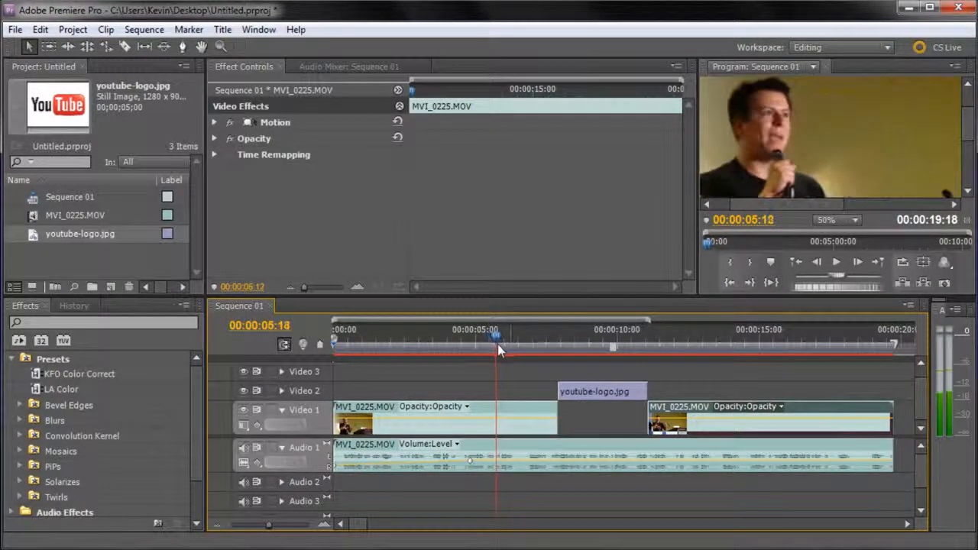
pyautogui.click(836, 262)
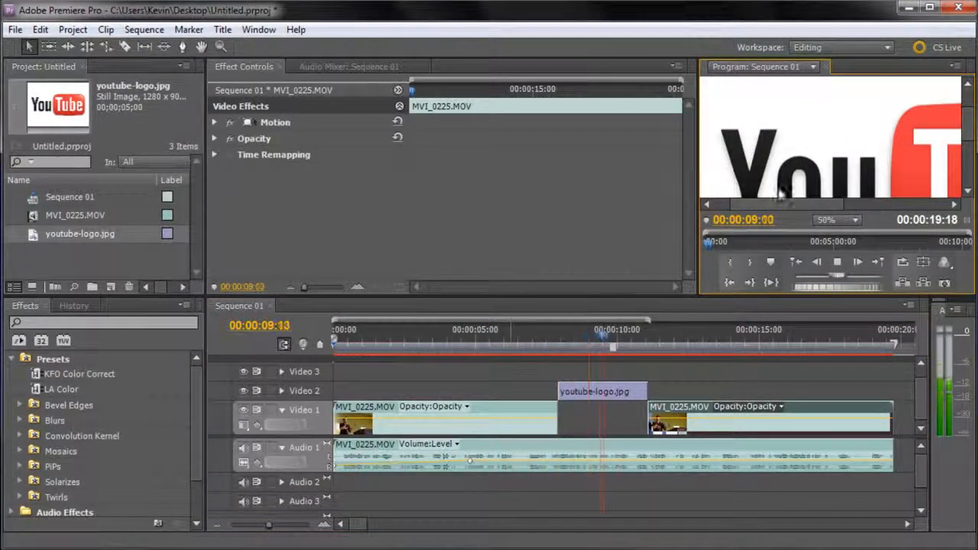
pyautogui.click(838, 262)
# Step: Select the youtube-logo.jpg clip on Video 2 and move the playhead to 00:00:08:06
pyautogui.moveTo(671, 336); pyautogui.dragTo(579, 354)
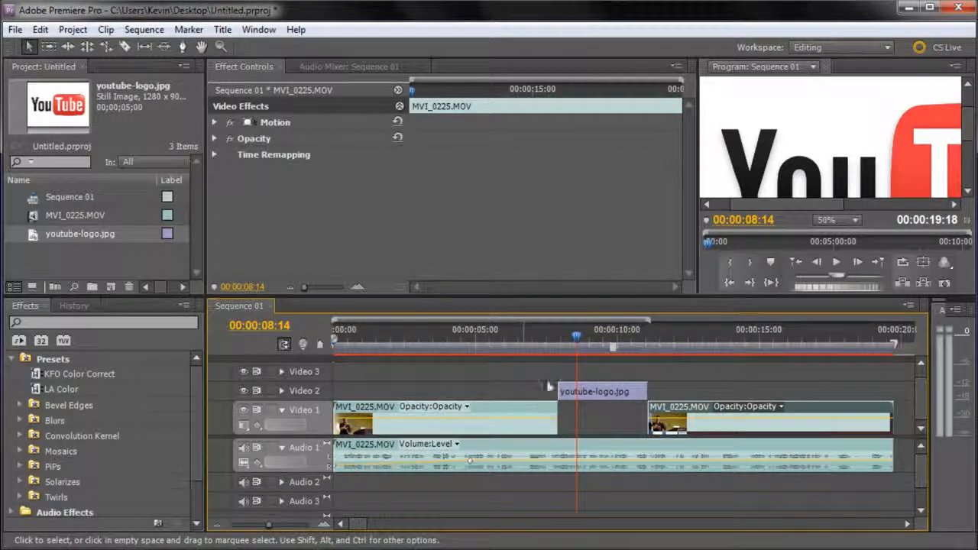
pyautogui.click(575, 398)
pyautogui.moveTo(574, 338); pyautogui.dragTo(568, 340)
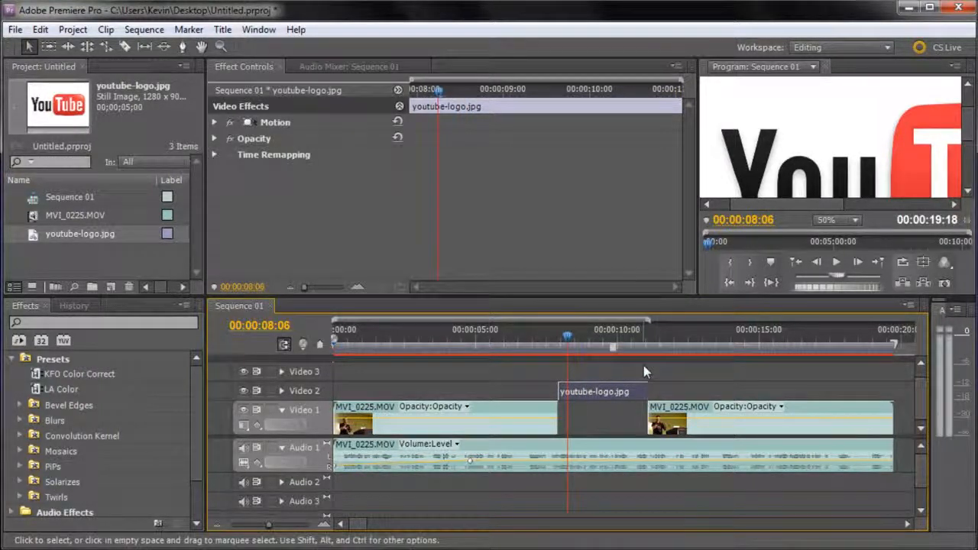